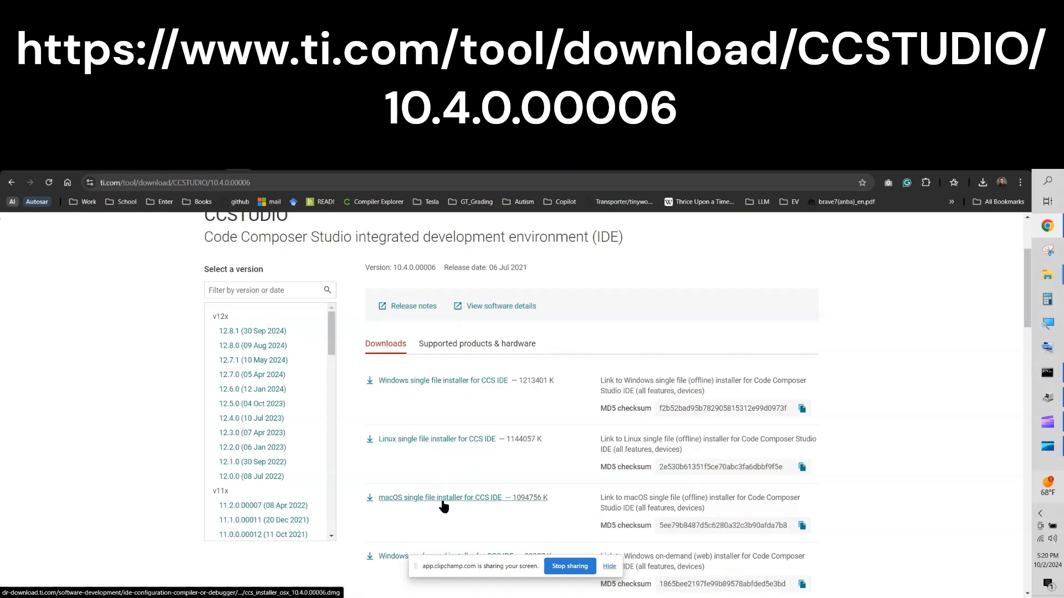
Step: Download the Windows single file installer for CCS IDE 10.4.0.00006 and extract the zip into its own folder in Downloads
left_click(430, 382)
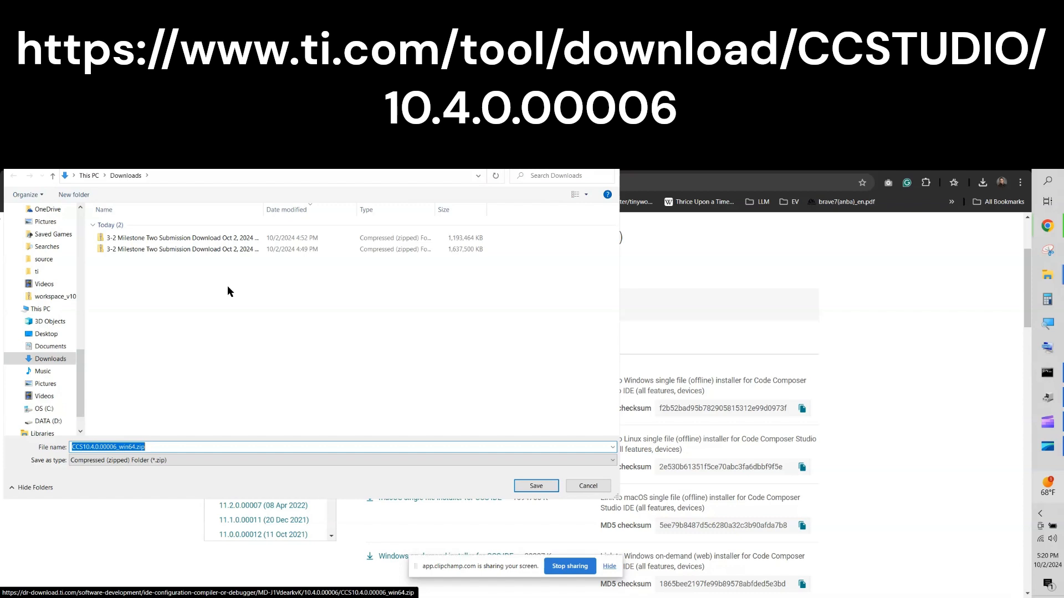
left_click(536, 486)
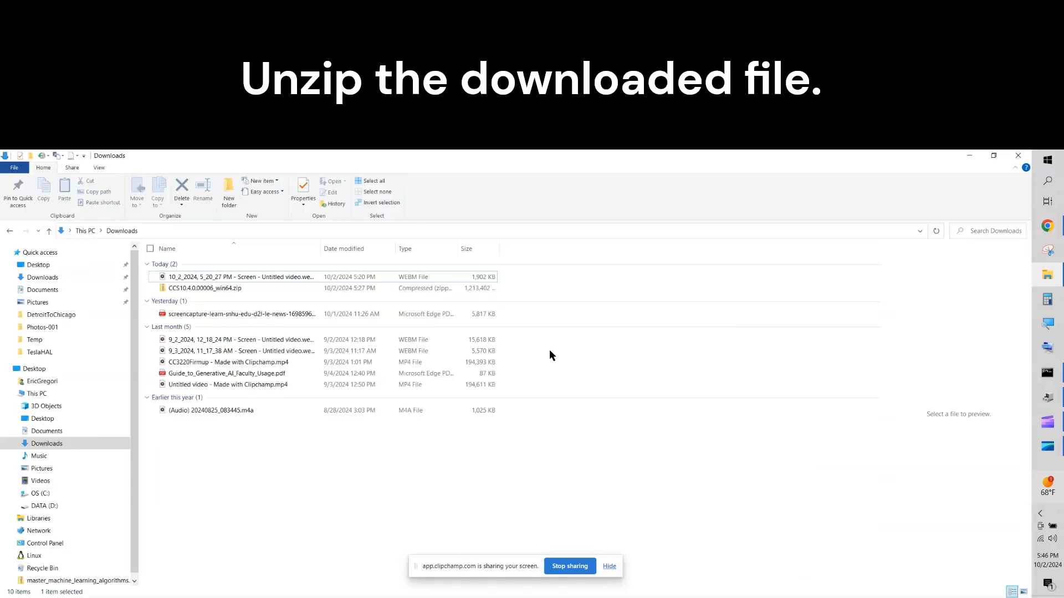
right_click(225, 287)
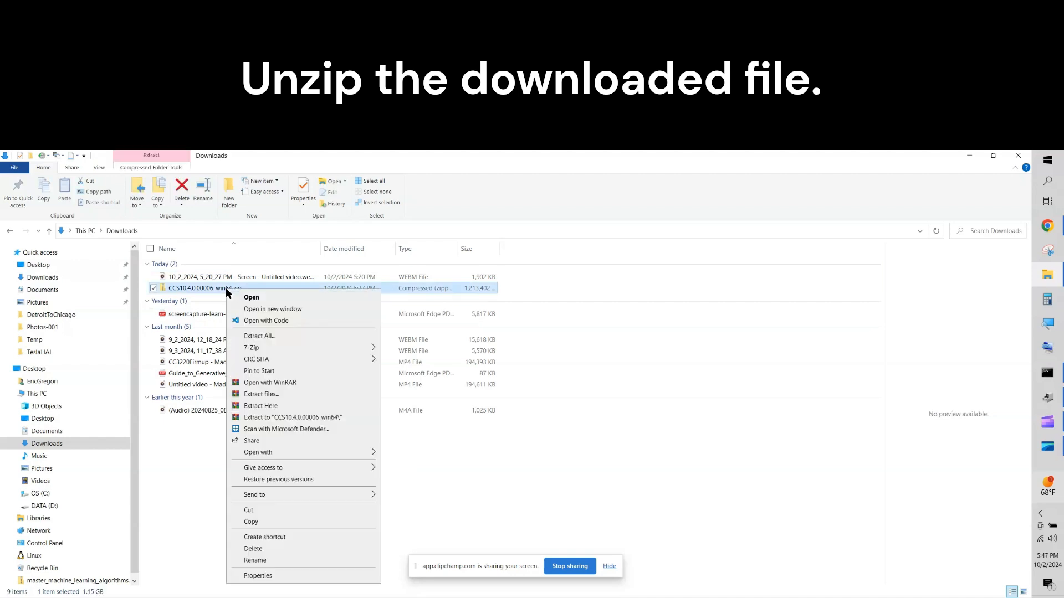
left_click(285, 337)
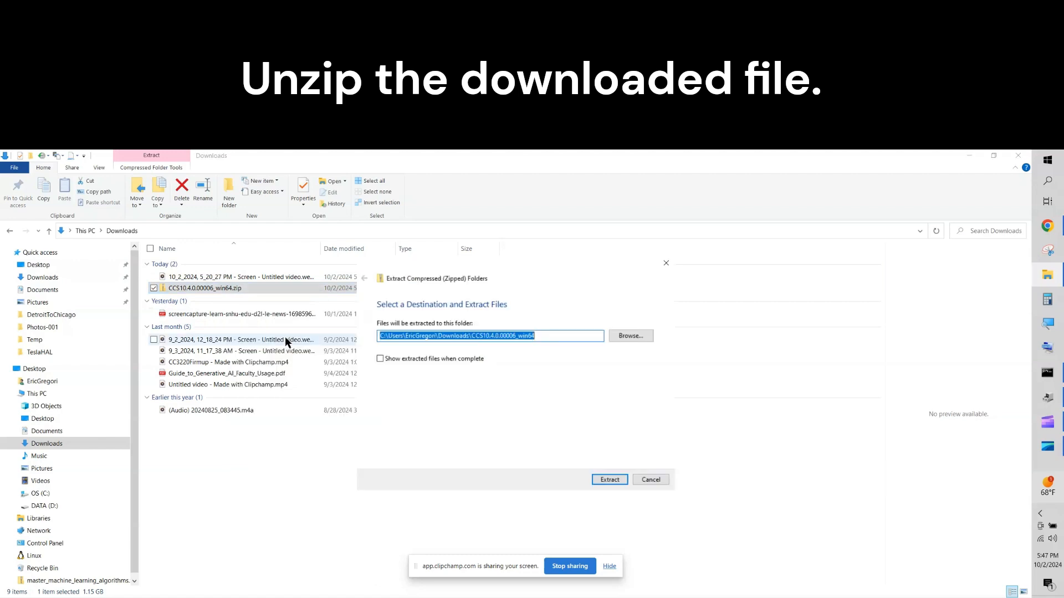
left_click(609, 480)
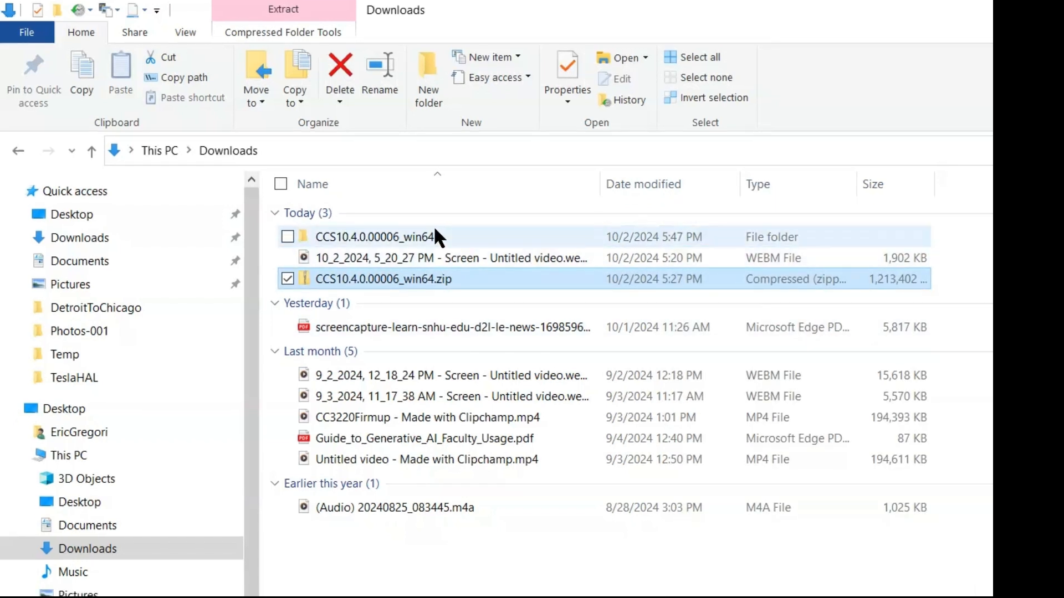
Step: Open the extracted CCS10.4.0.00006_win64 folder down to the installer files and run ccs_setup_10.4.0.00006.exe
double_click(434, 232)
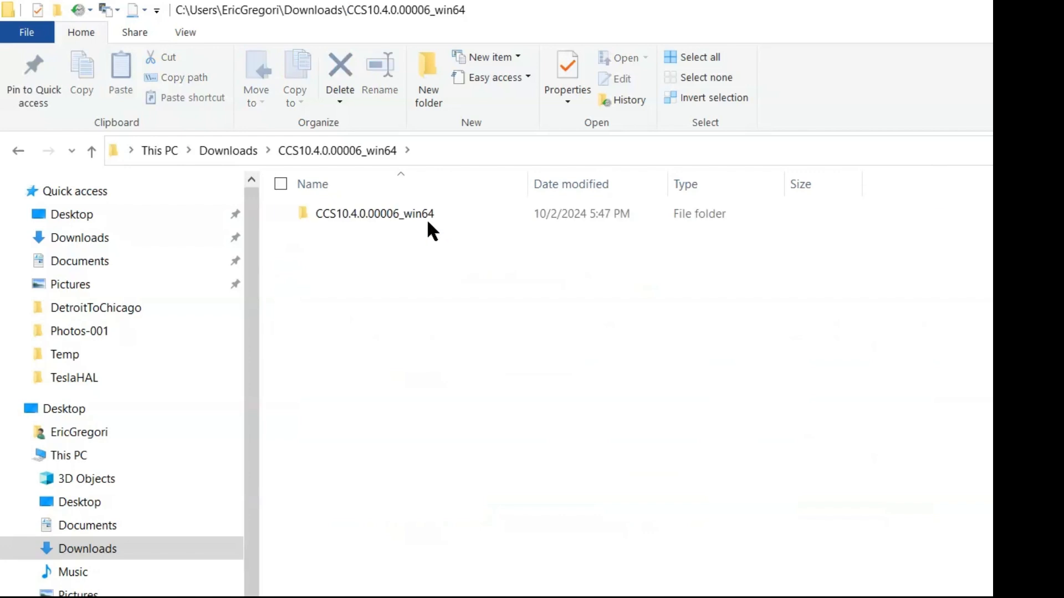
double_click(424, 213)
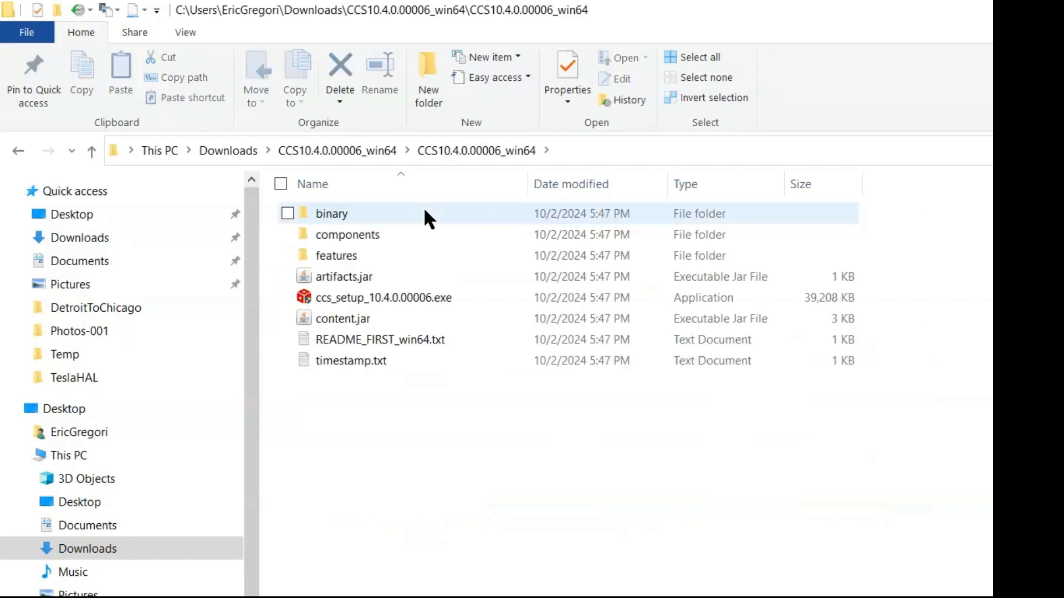
double_click(433, 298)
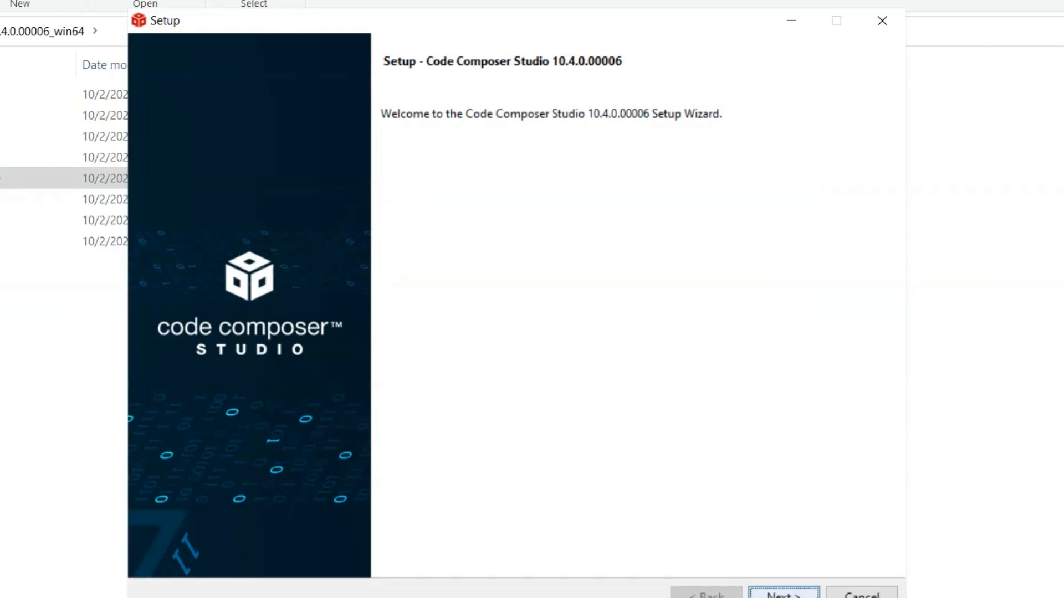
Step: Accept the license agreement in the setup wizard and continue past the system checks, dismissing the pending reboot warning
left_click(783, 594)
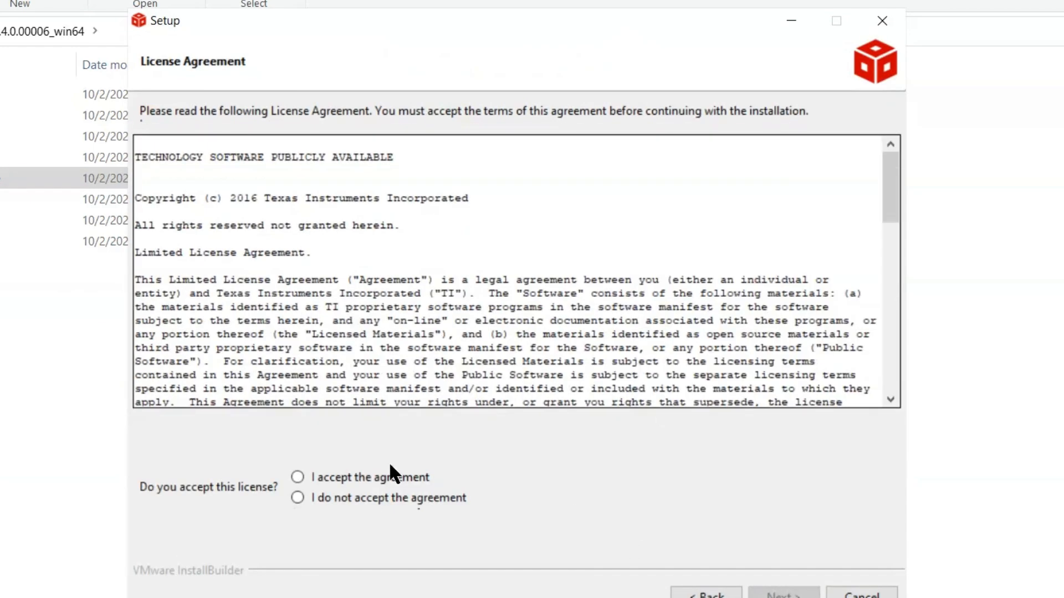
left_click(370, 471)
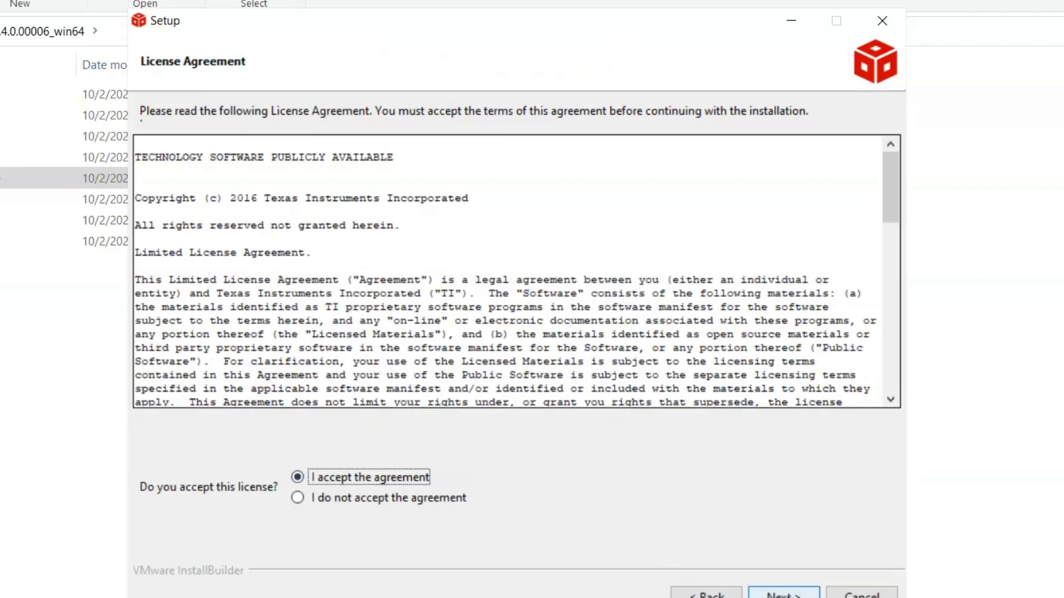
left_click(788, 595)
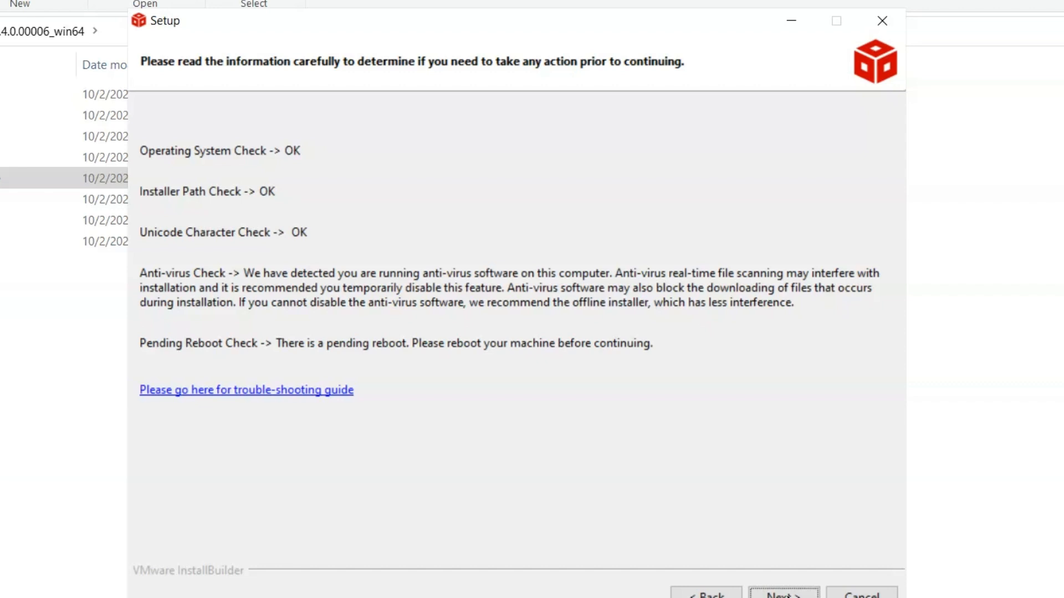
left_click(788, 596)
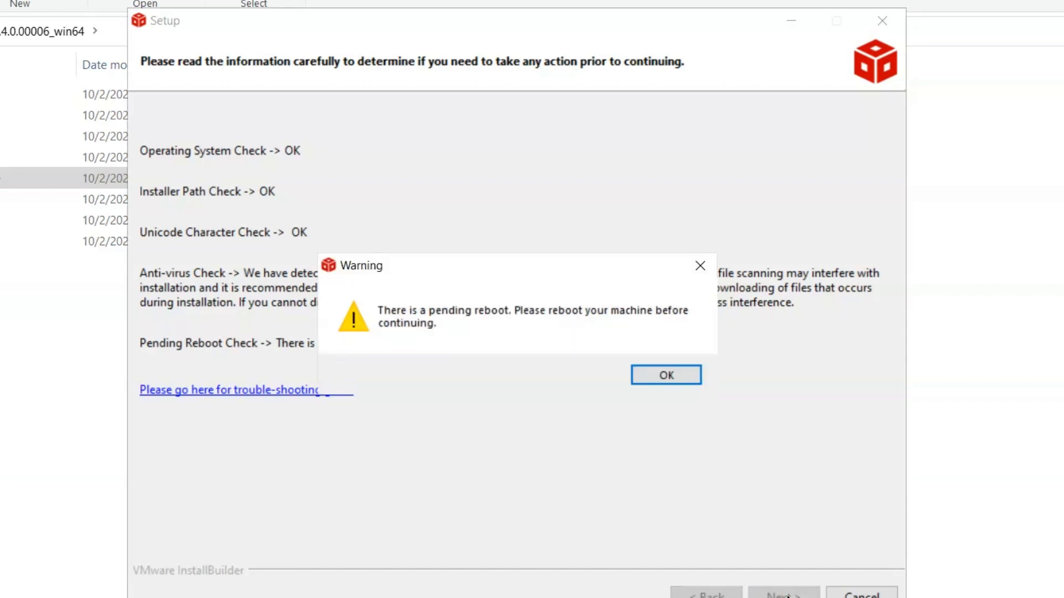
left_click(679, 375)
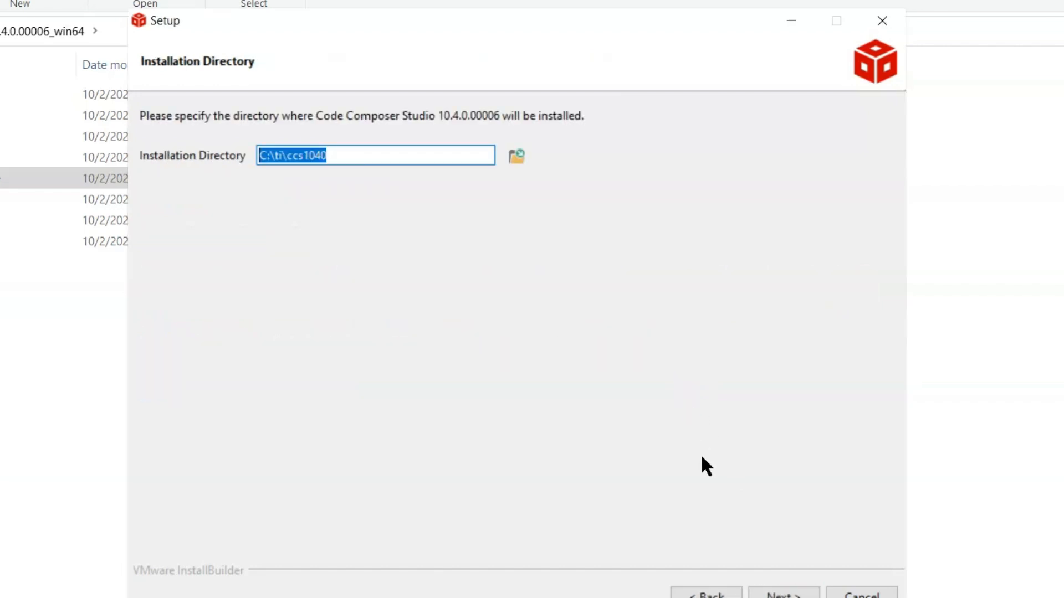
Step: Keep C:\ti\ccs1040 as the installation directory and proceed with the Custom Installation type
left_click(313, 156)
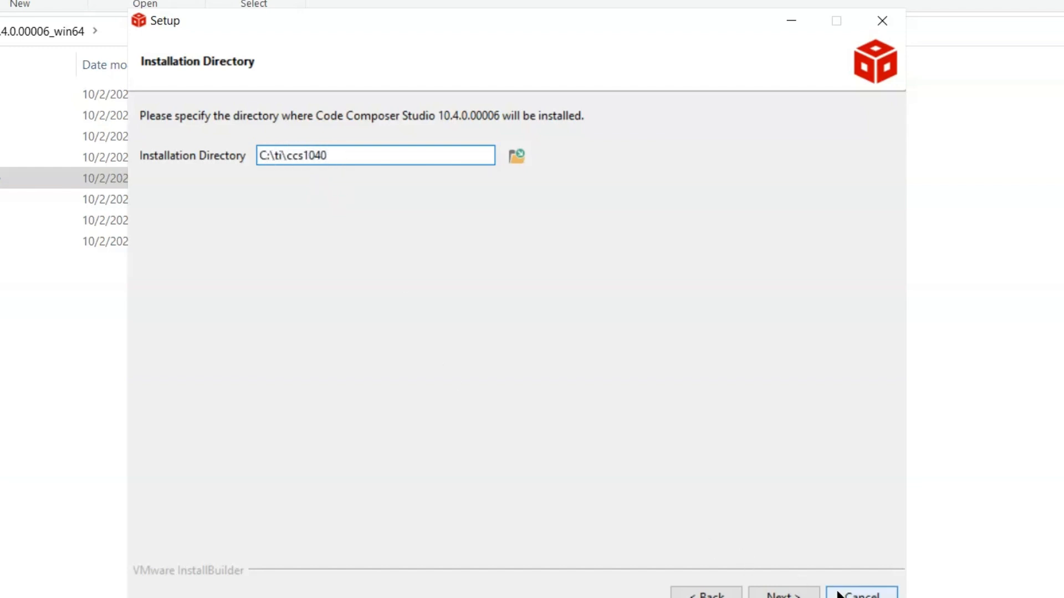
left_click(792, 594)
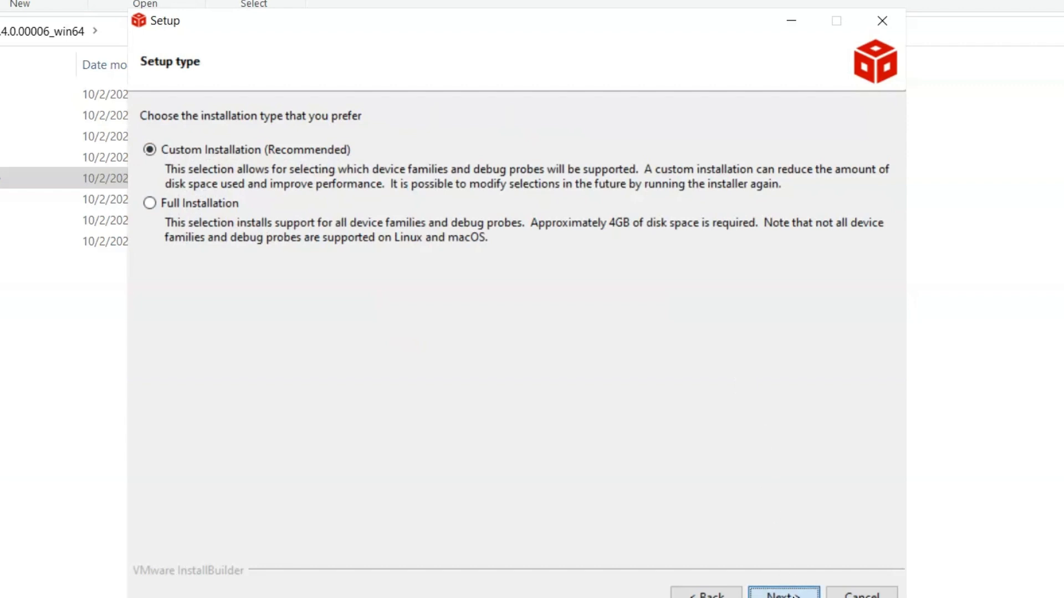
left_click(783, 593)
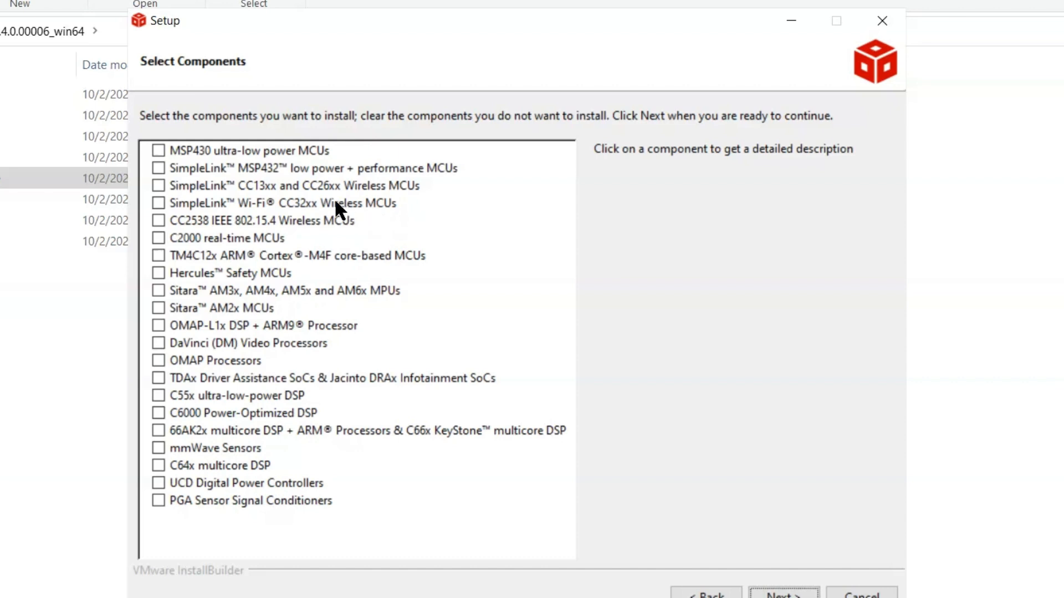
Step: Select the SimpleLink Wi-Fi CC32xx Wireless MCUs component, keep the default debug probes, and start the installation
left_click(159, 204)
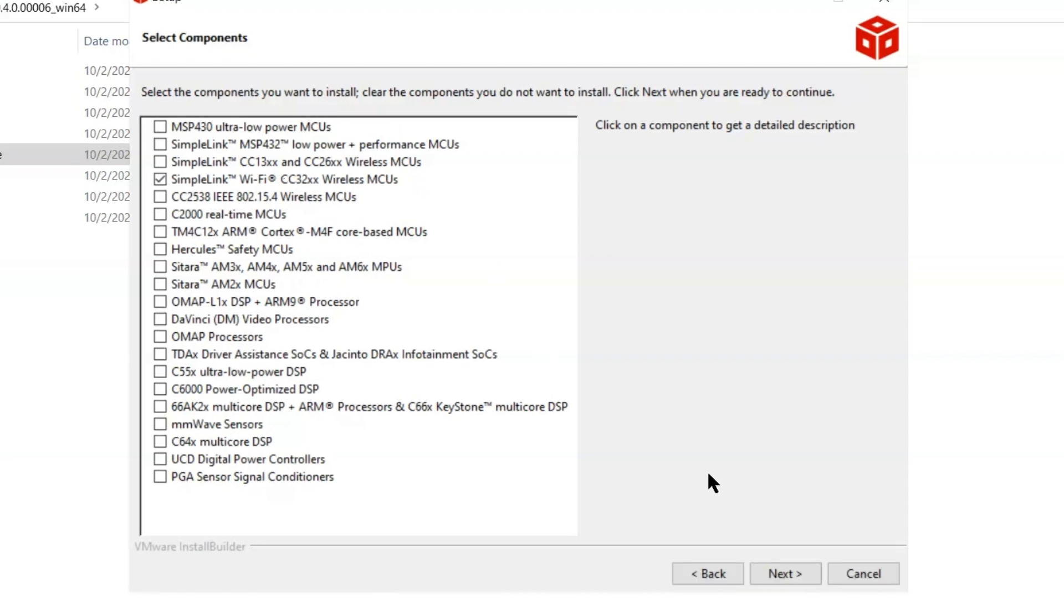
left_click(786, 580)
left_click(784, 570)
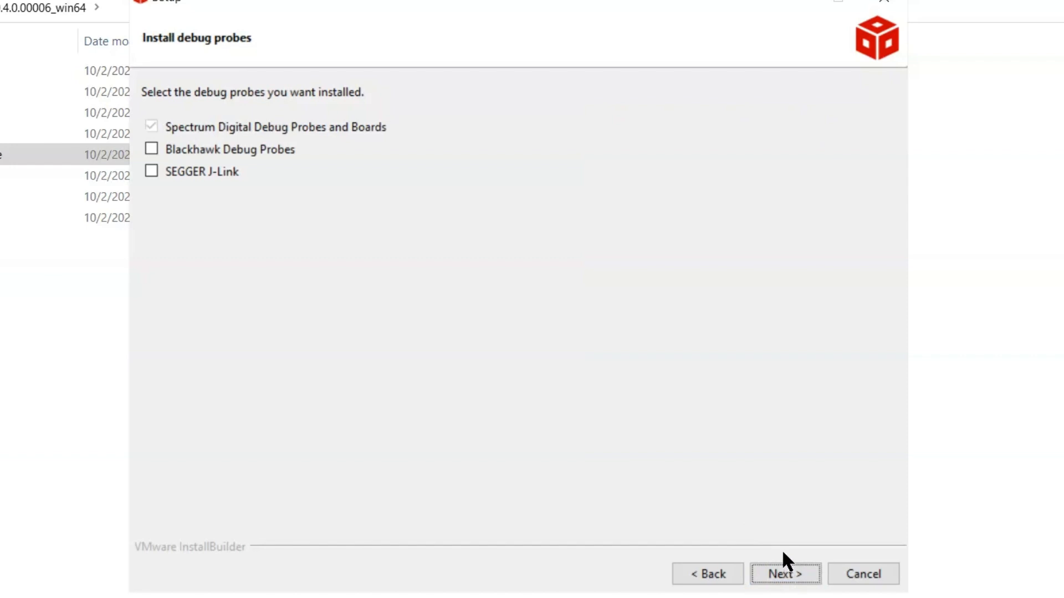
left_click(801, 581)
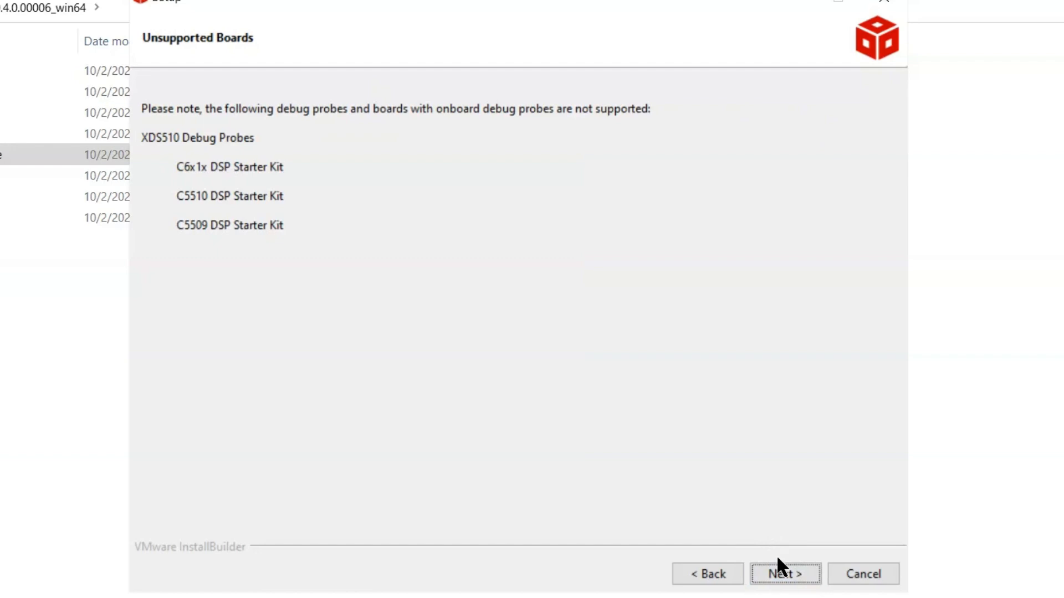
left_click(780, 569)
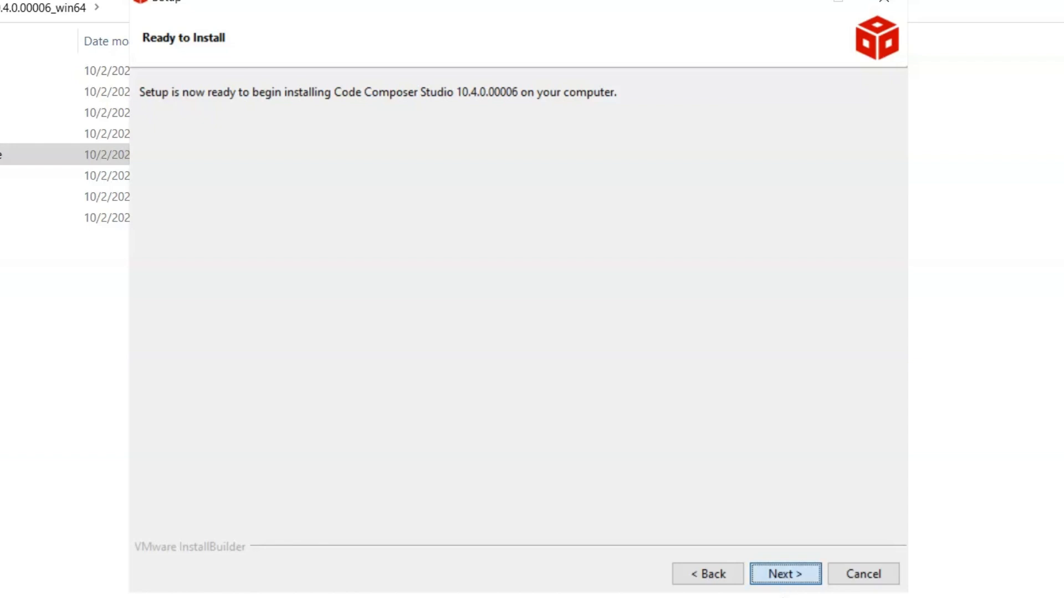
left_click(785, 574)
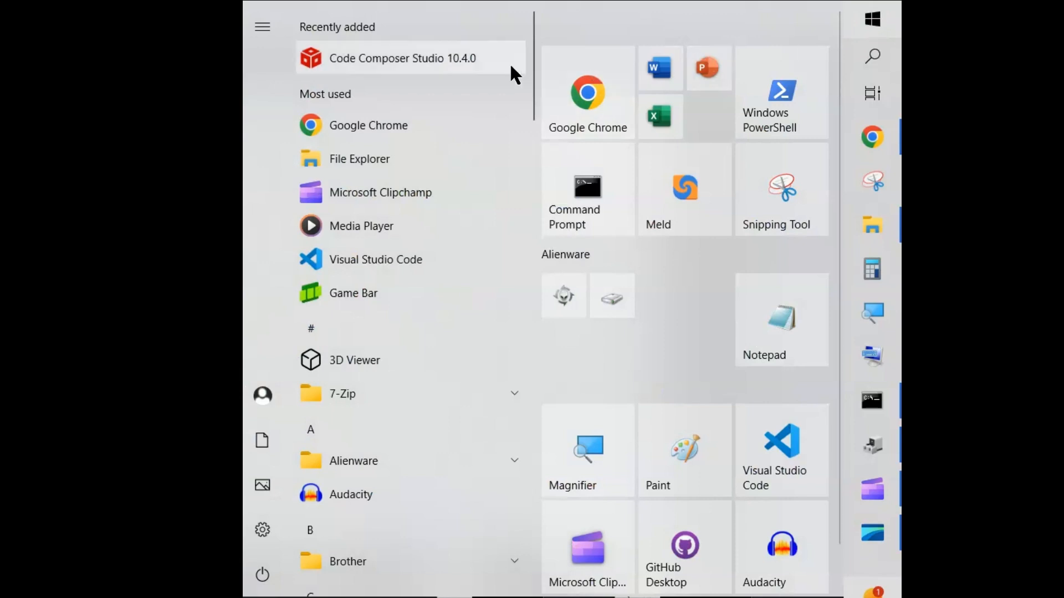
Step: Launch Code Composer Studio 10.4.0 with the default workspace_v10 workspace and allow Node.js through the firewall on private networks
left_click(463, 58)
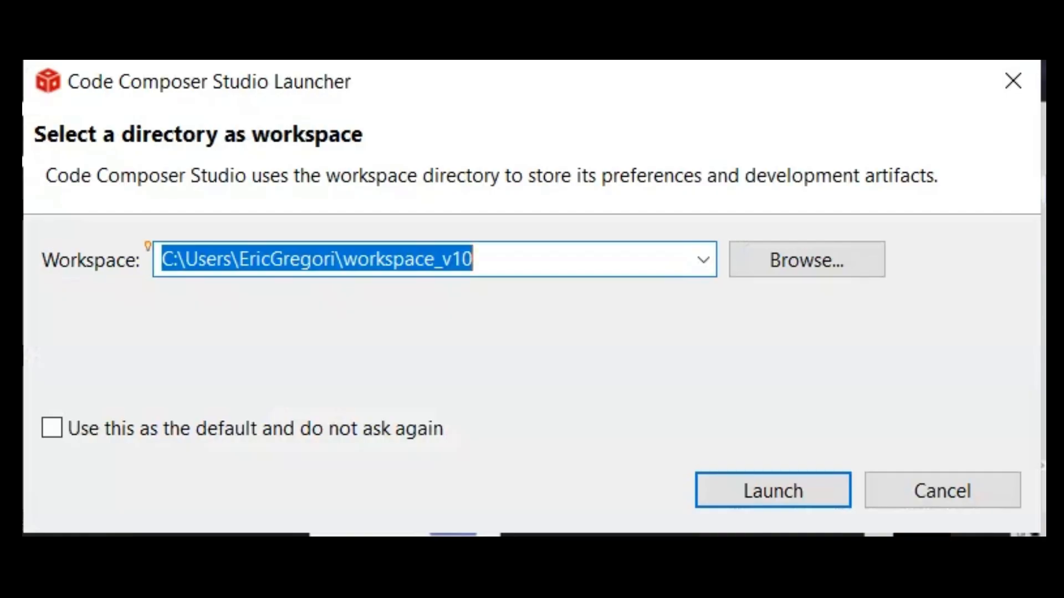
left_click(810, 490)
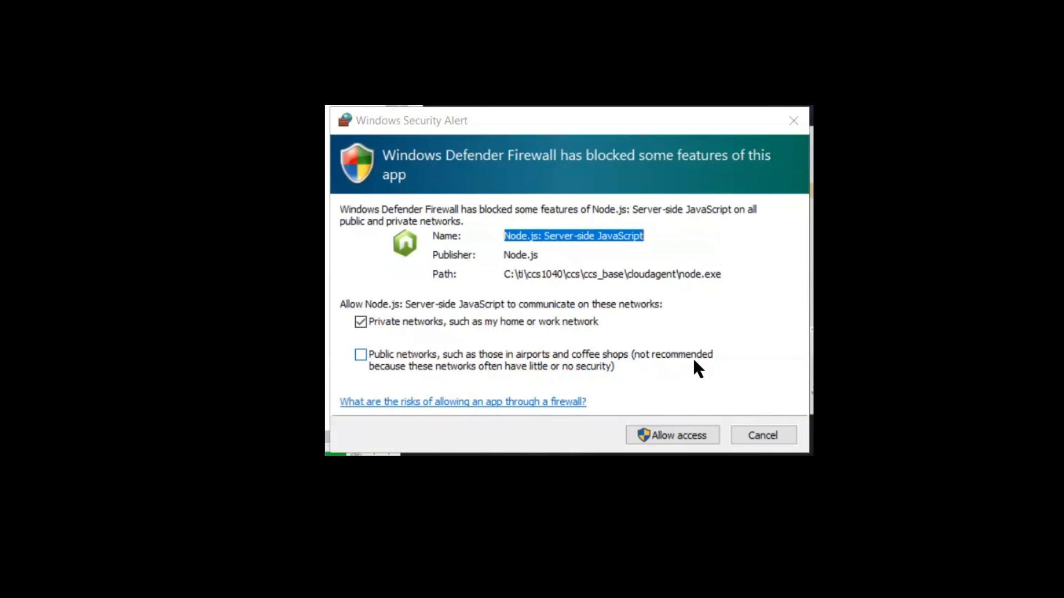
left_click(672, 439)
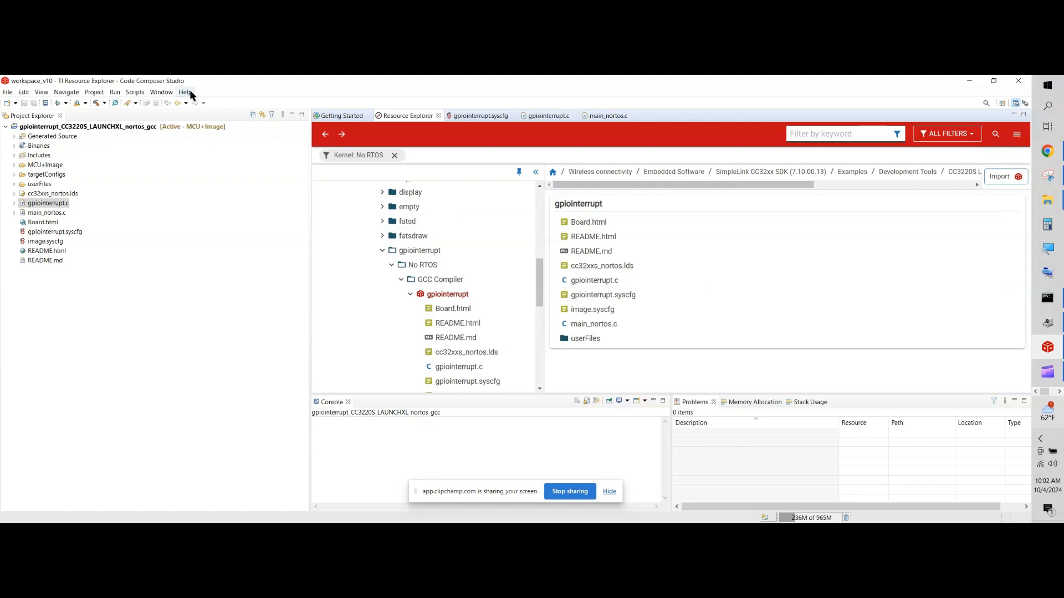
Step: Open the installation details from the About Code Composer Studio information
left_click(185, 92)
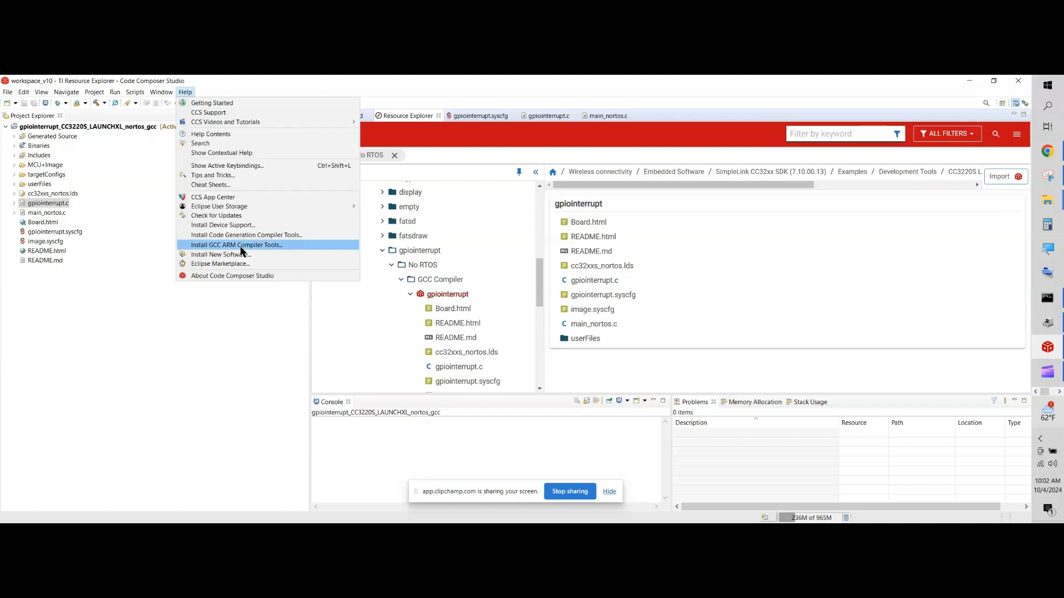
left_click(243, 275)
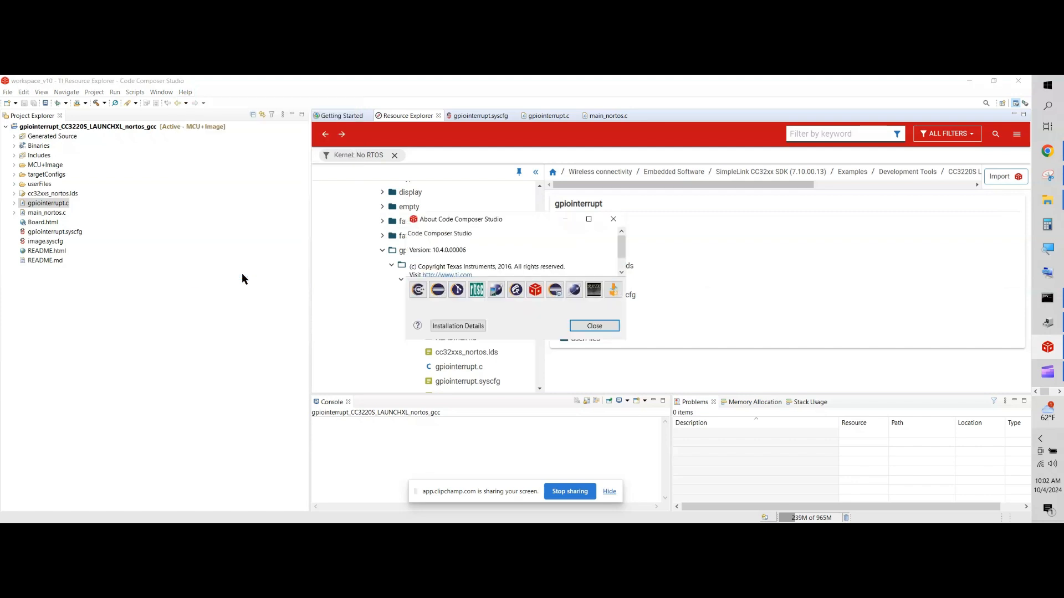
left_click(443, 326)
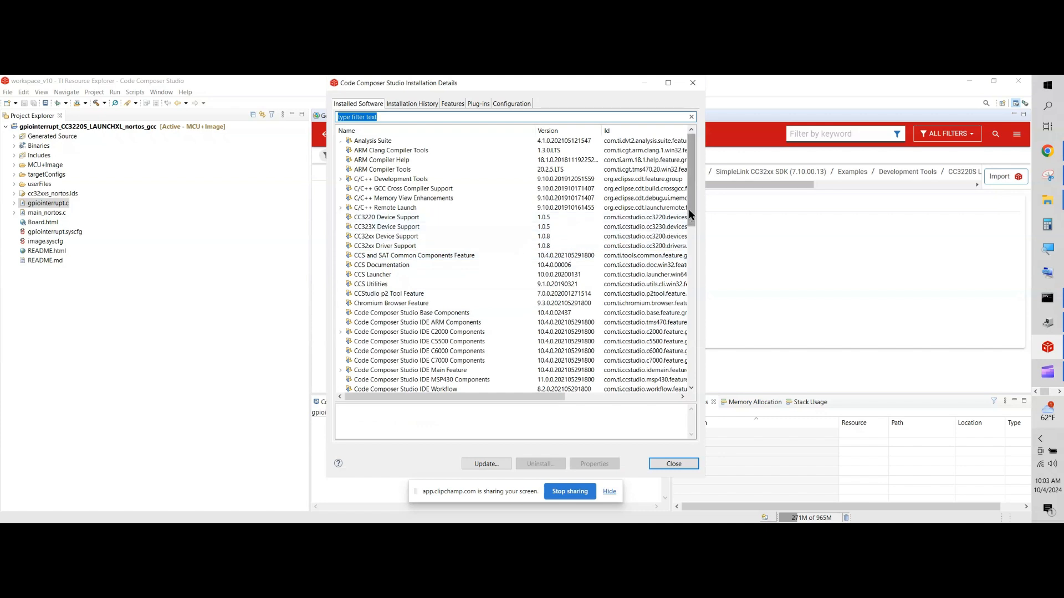
Step: Review the installed software list, checking the ARM Clang, C/C++ development and GCC ARM compiler tools, and view the installation history
left_click(423, 151)
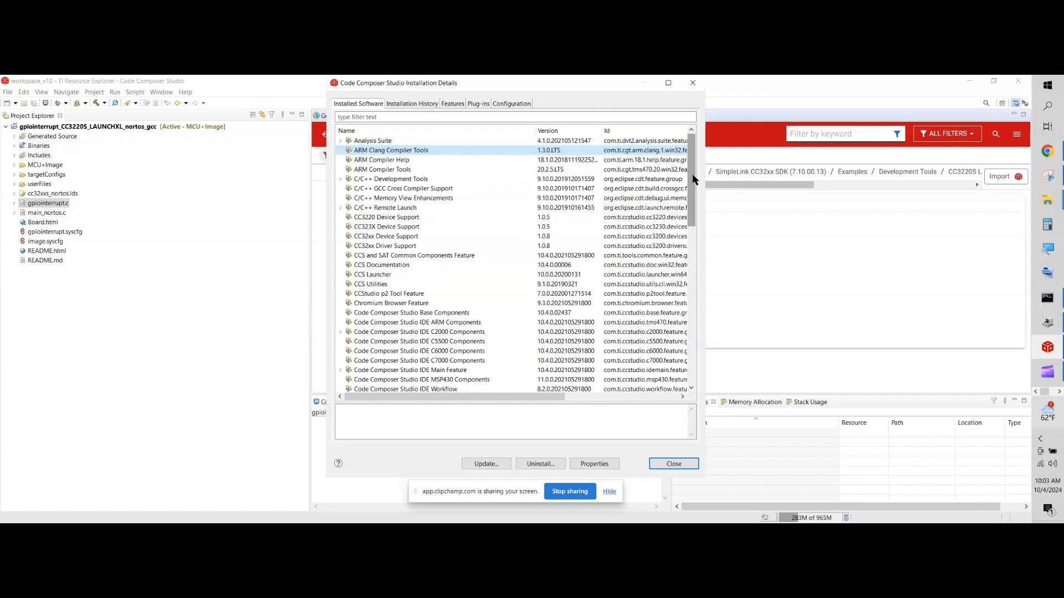
left_click(408, 179)
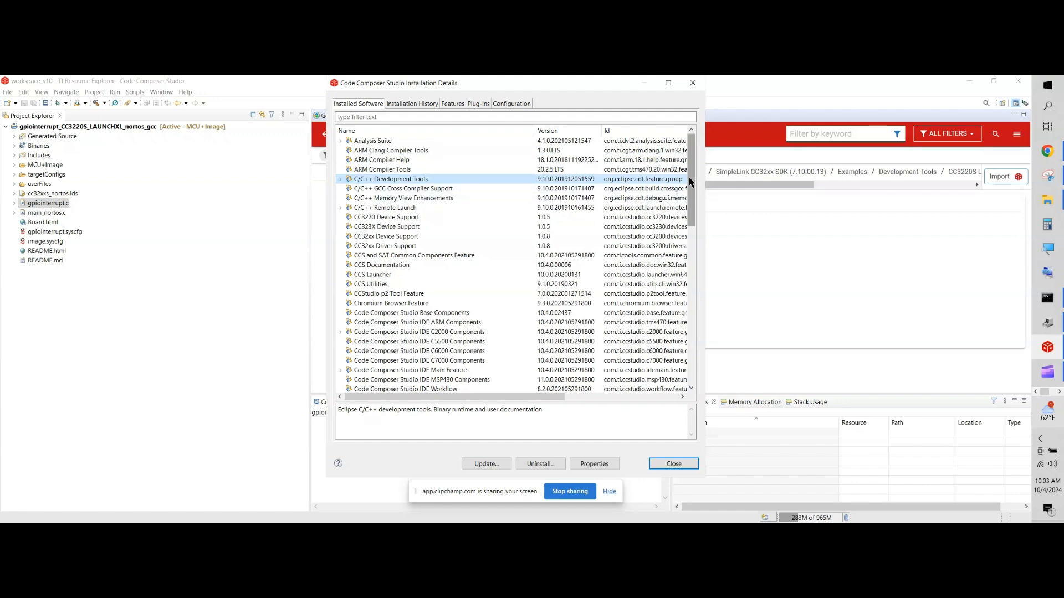
left_click_drag(694, 175, 710, 261)
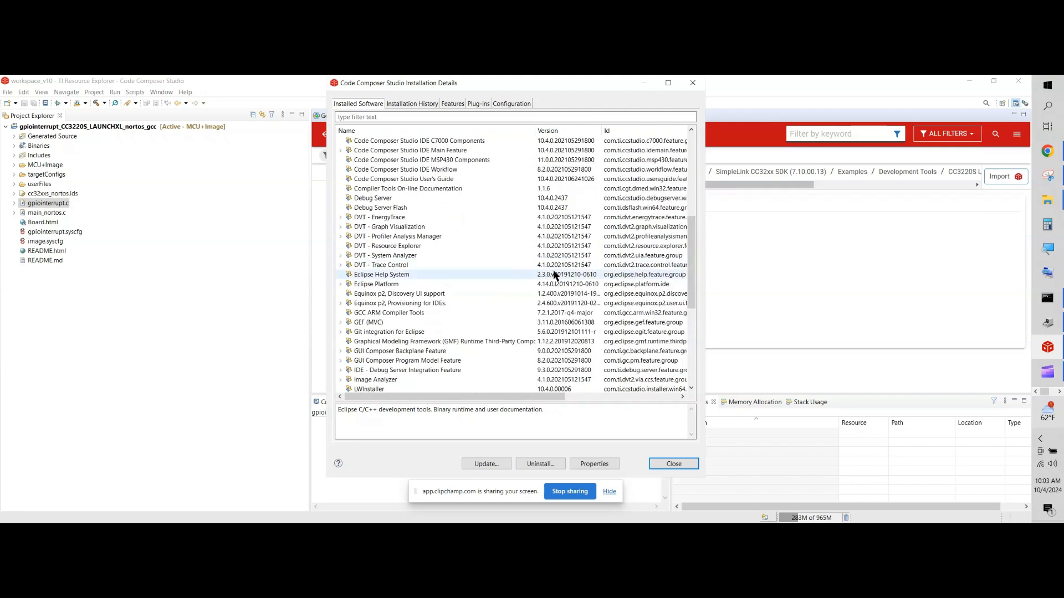
left_click(400, 314)
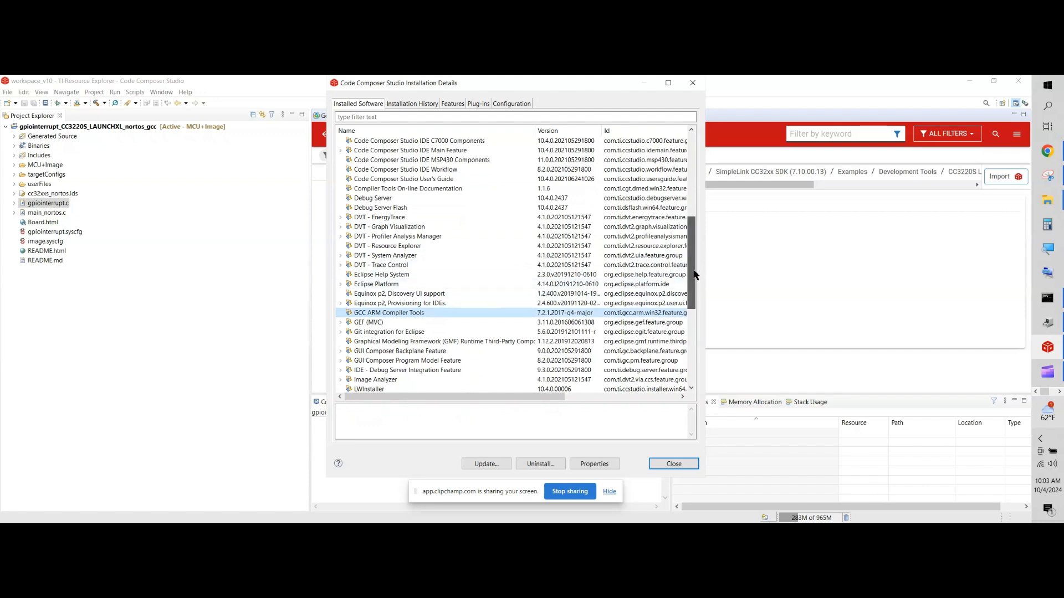
mouse_move(693, 269)
left_mouse_down()
mouse_move(708, 341)
mouse_move(702, 269)
mouse_move(712, 283)
mouse_move(713, 351)
mouse_move(691, 179)
left_mouse_up()
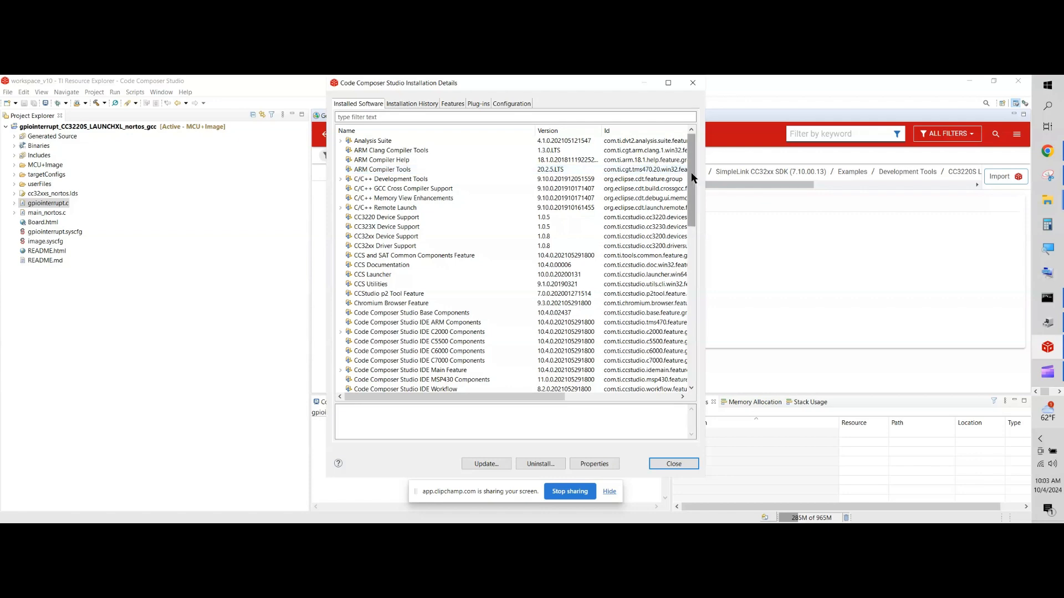
left_click_drag(694, 178, 720, 330)
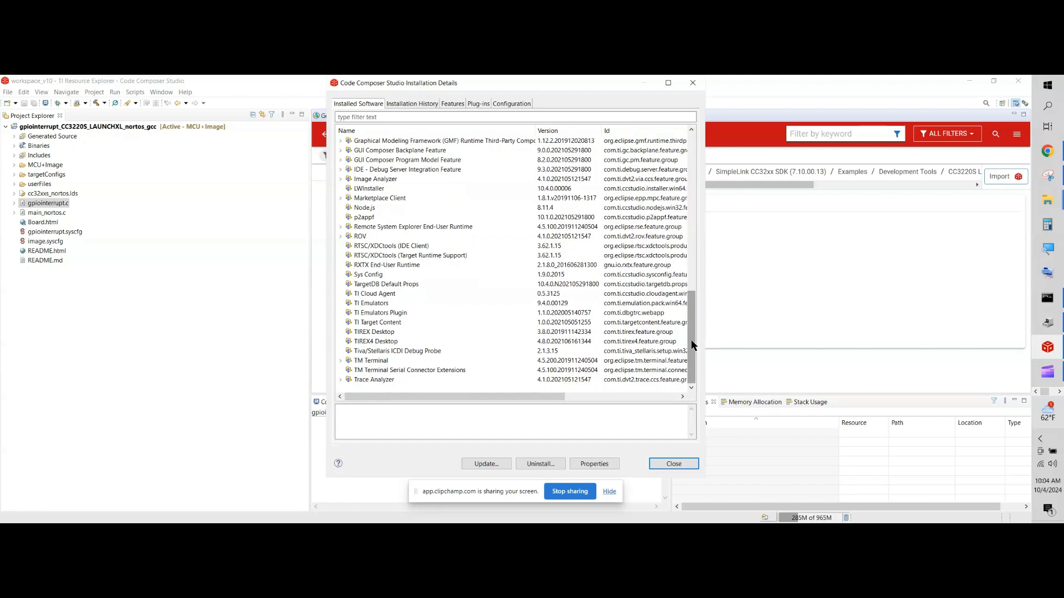
left_click_drag(690, 340, 683, 183)
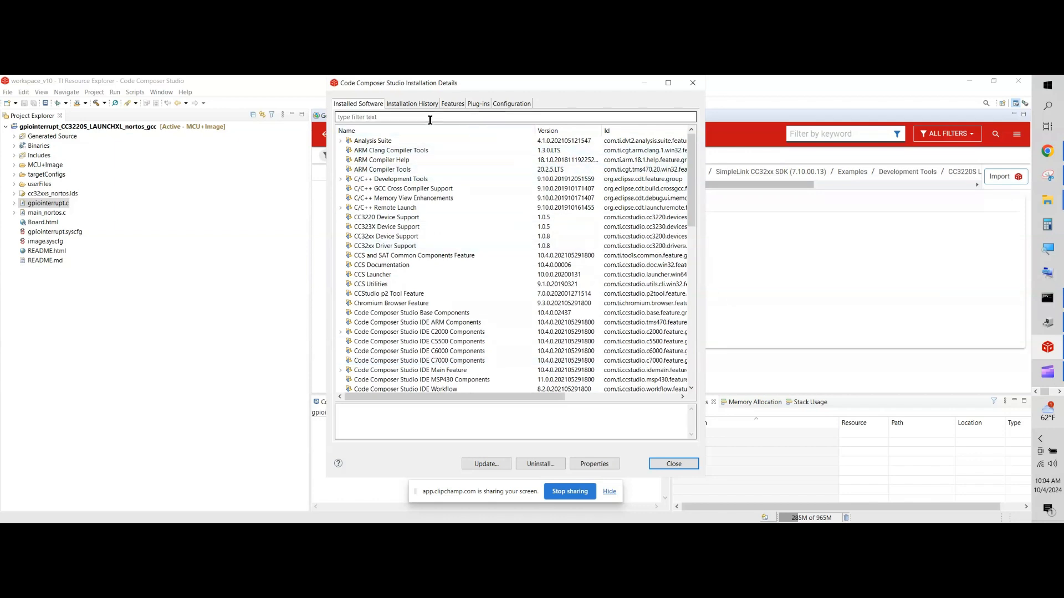
left_click(417, 103)
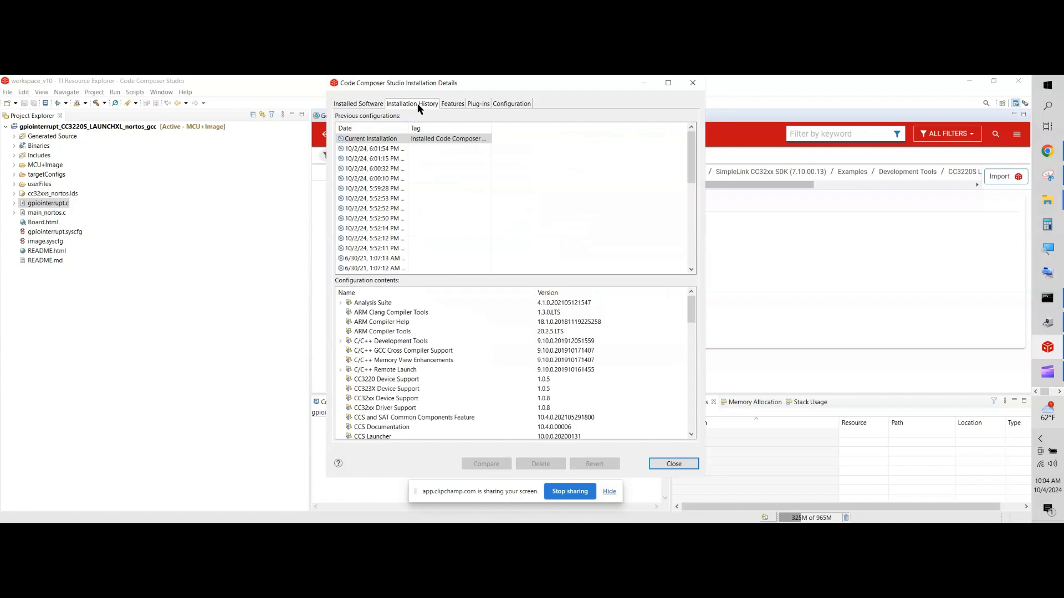
Step: Review the installed features, plug-ins and configuration, then close the installation details and the About information
left_click(450, 104)
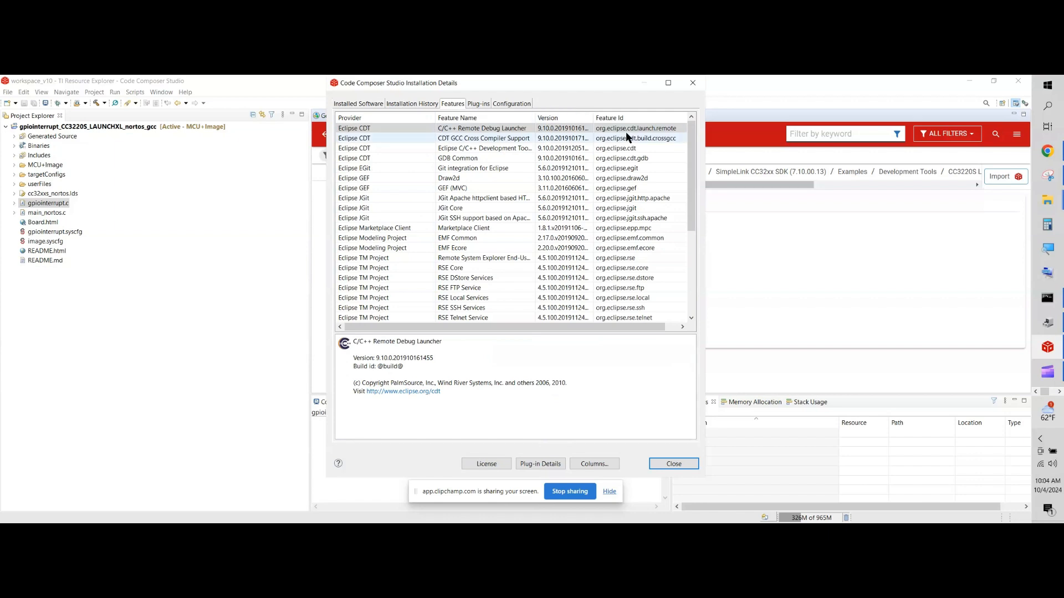
left_click_drag(689, 161, 708, 272)
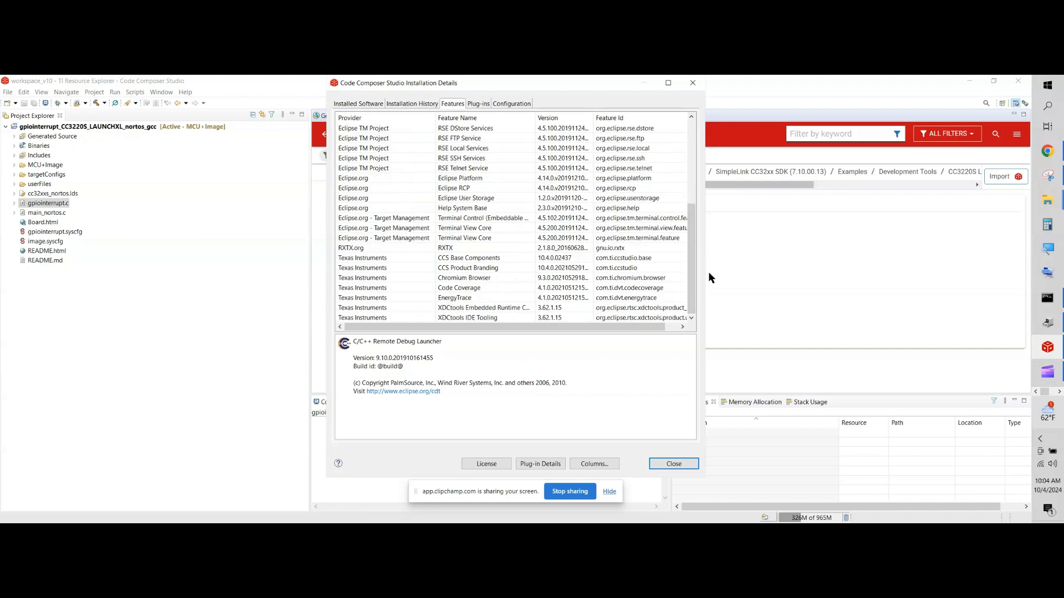
left_click(477, 104)
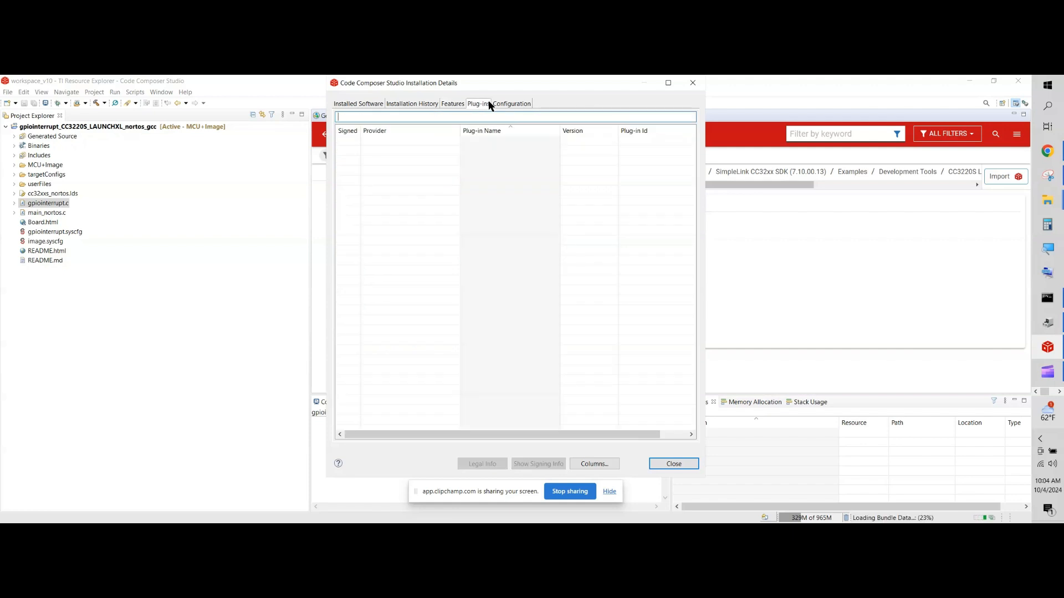
left_click(508, 106)
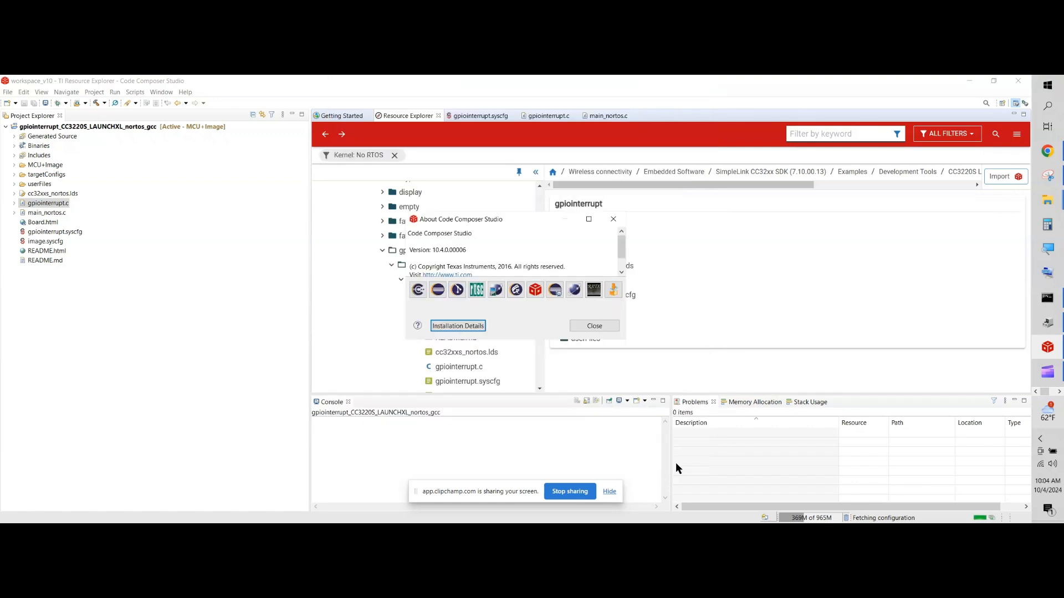
left_click(590, 326)
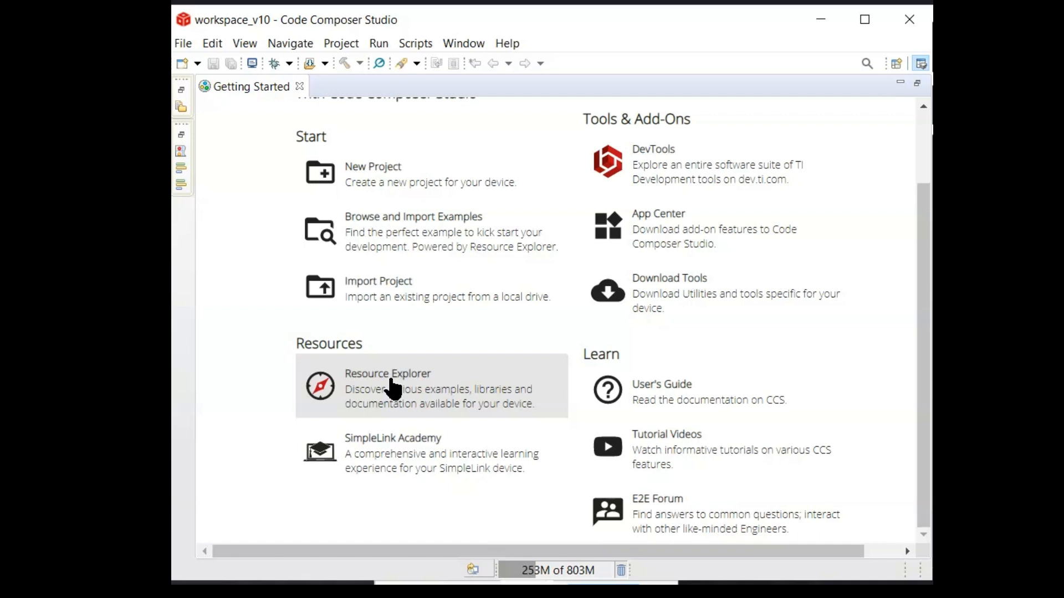
Step: Open Resource Explorer from the Getting Started page and allow Chromium through the firewall on private networks
left_click(391, 381)
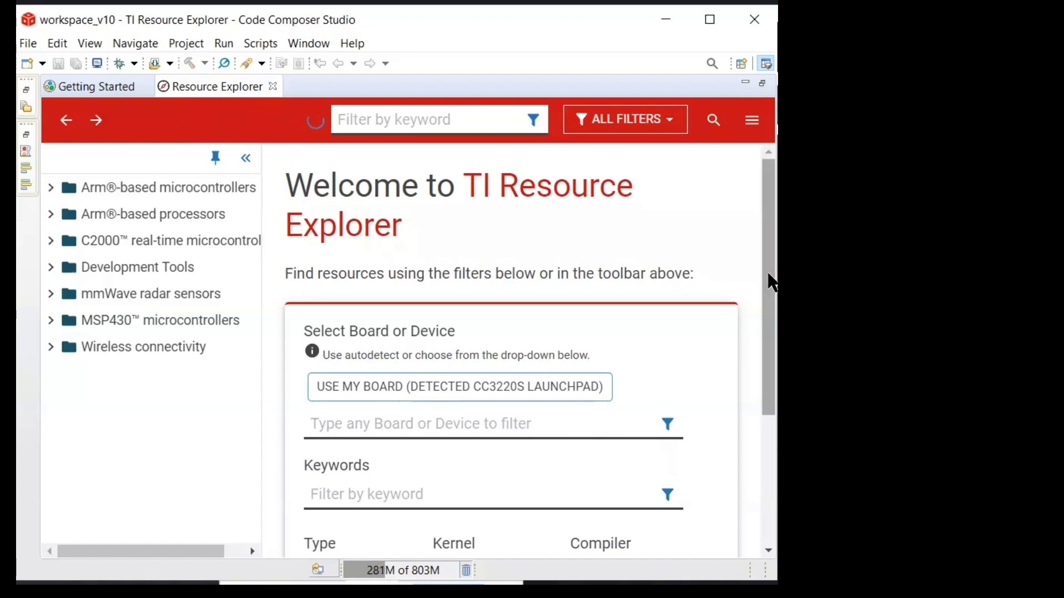
scroll(769, 278, "down", 2)
scroll(510, 332, "down", 3)
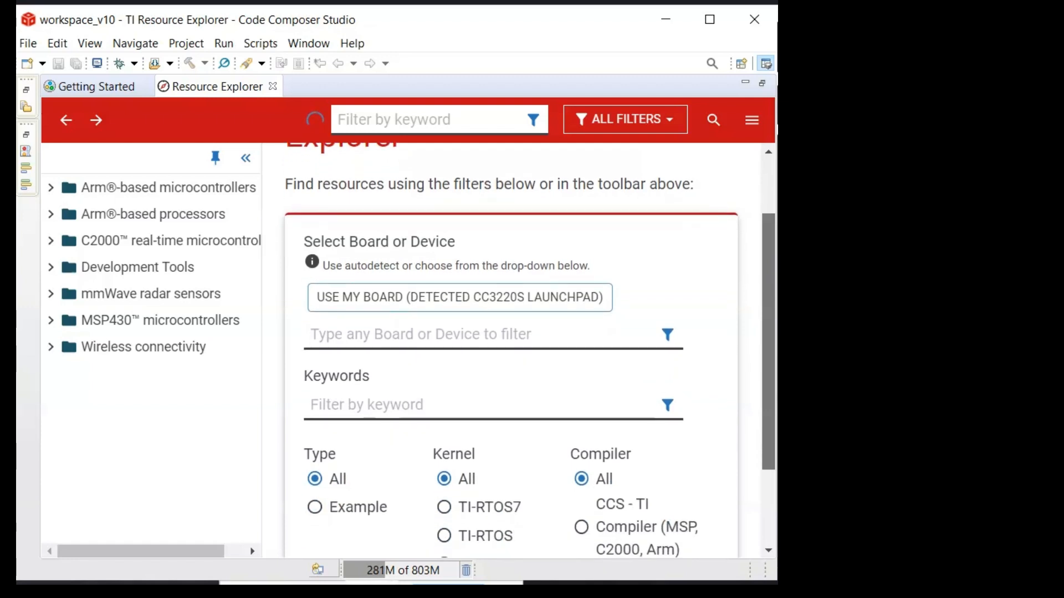
scroll(529, 350, "down", 3)
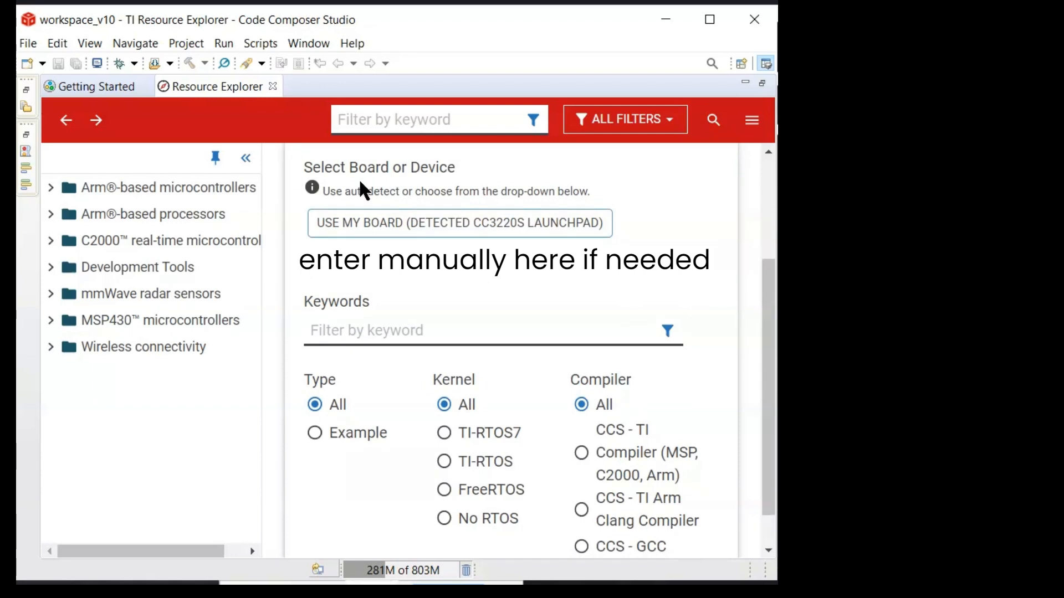
left_click_drag(329, 191, 600, 207)
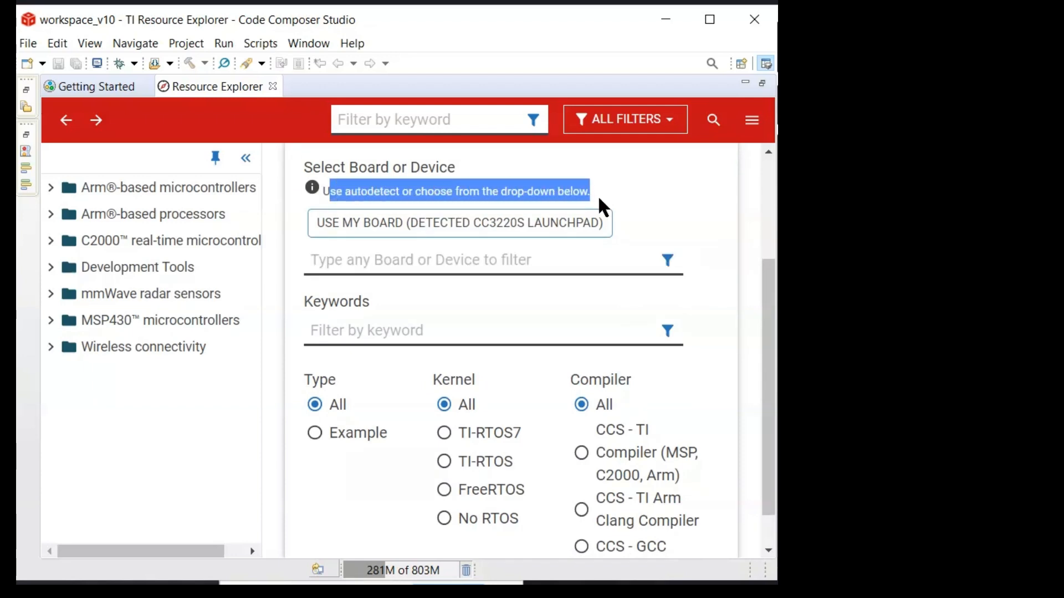
left_click(669, 200)
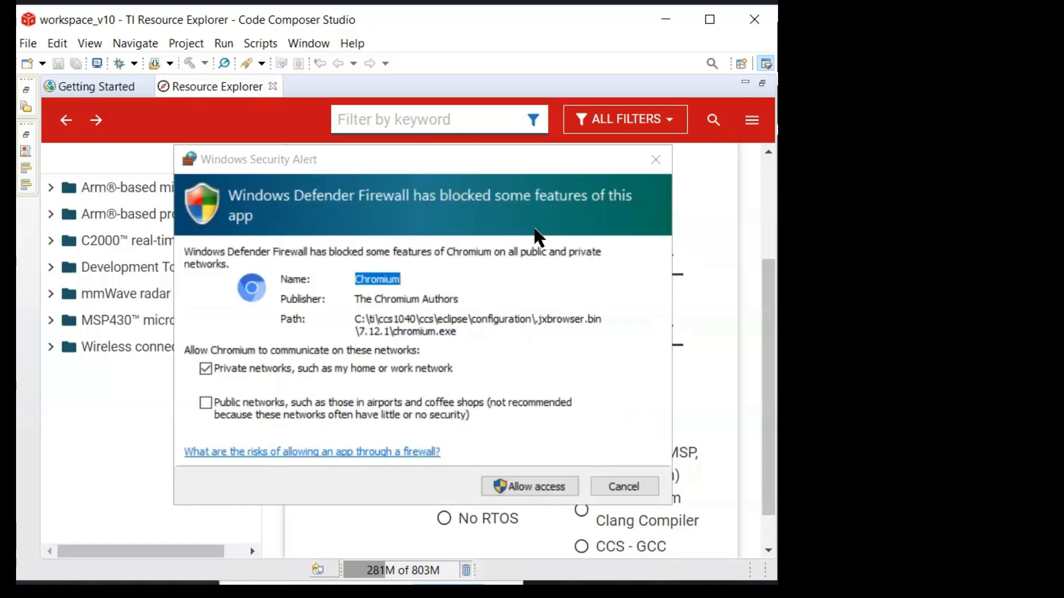
left_click(542, 494)
left_click(521, 488)
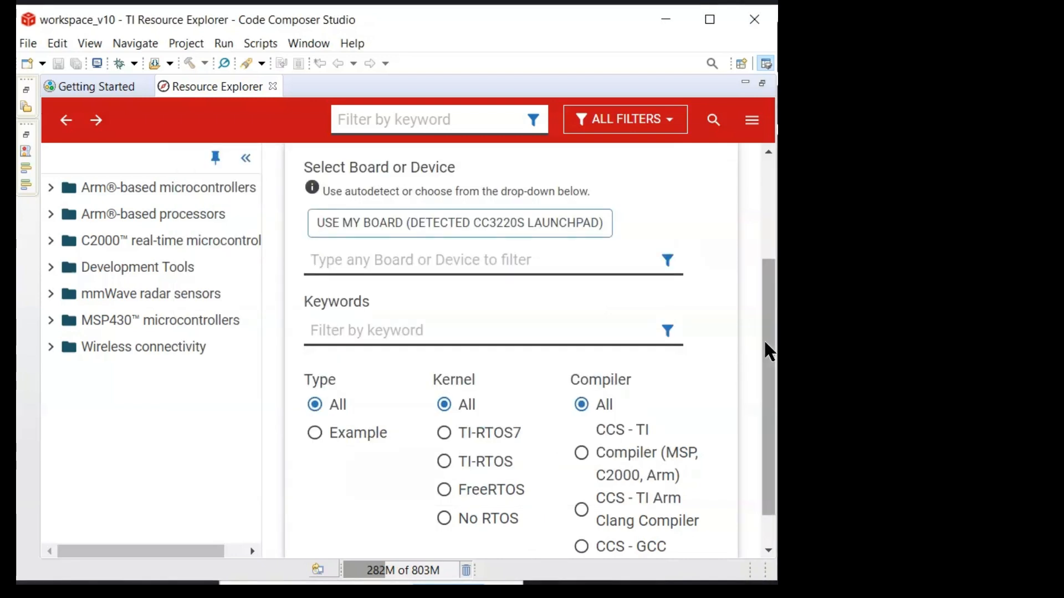
Step: Filter the Resource Explorer content to the No RTOS kernel
left_click_drag(767, 352, 774, 421)
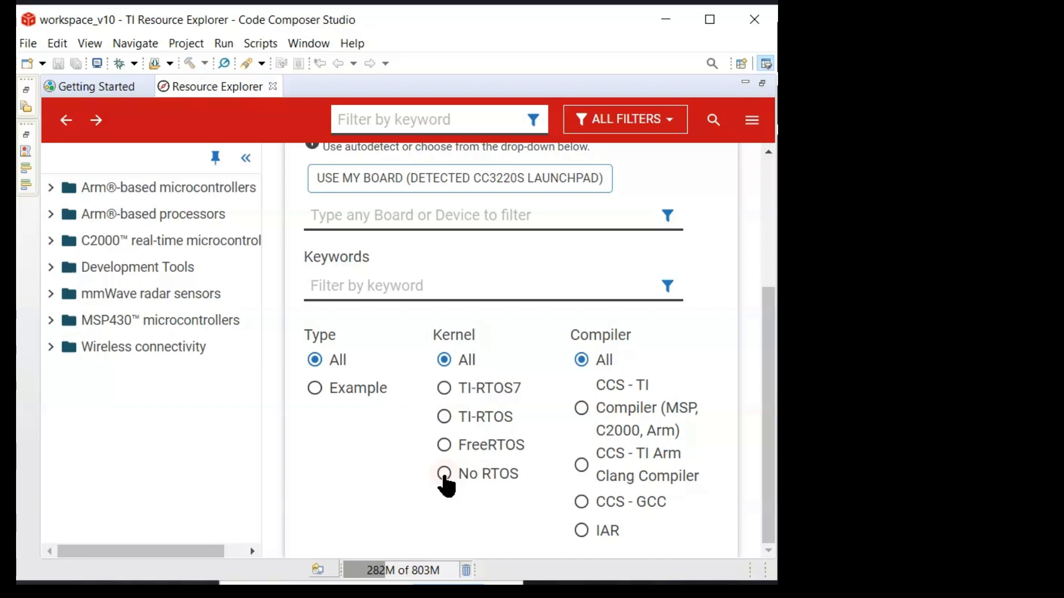
left_click(444, 475)
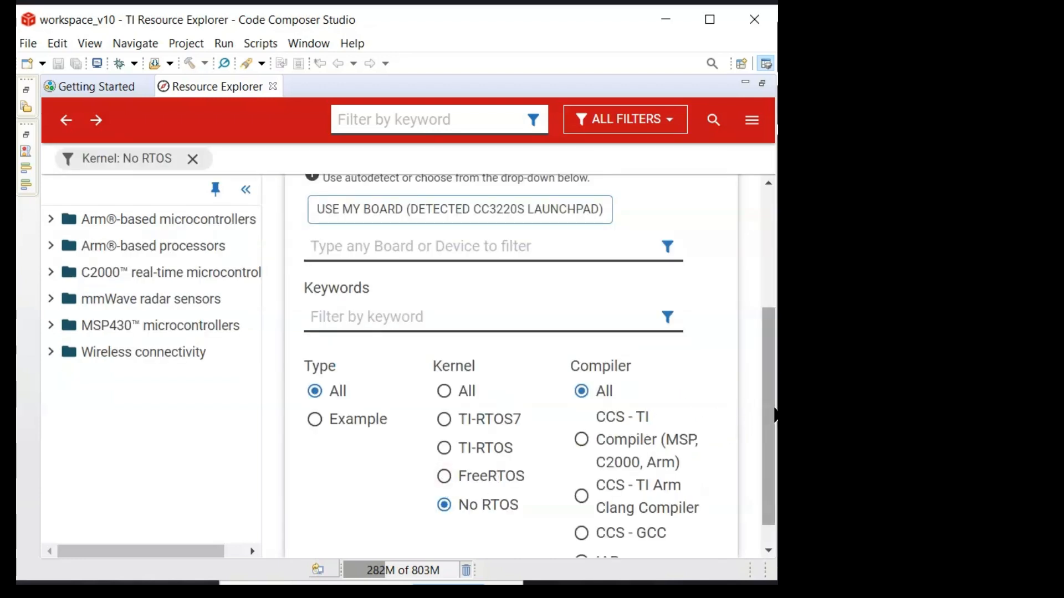
scroll(774, 415, "down", 1)
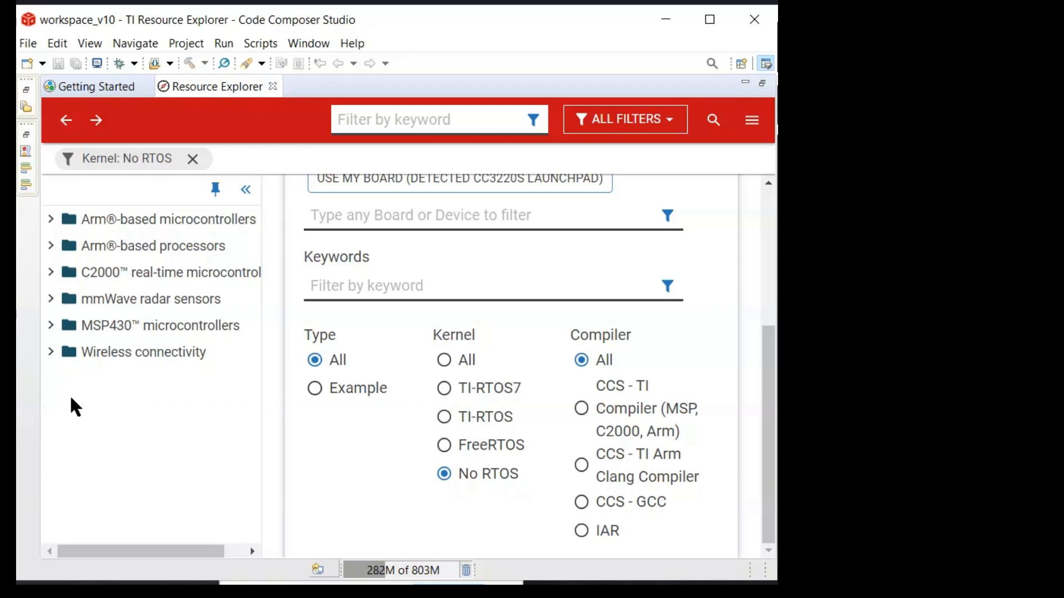
Step: Expand Embedded Software under Wireless connectivity and widen the resource tree so the full SDK names fit
left_click(49, 353)
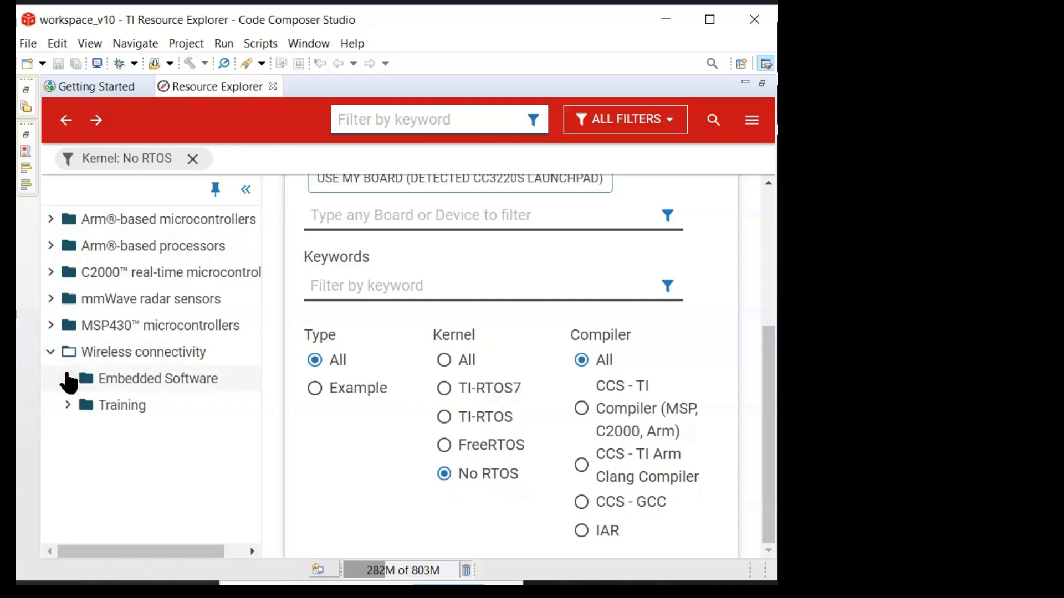
left_click(67, 376)
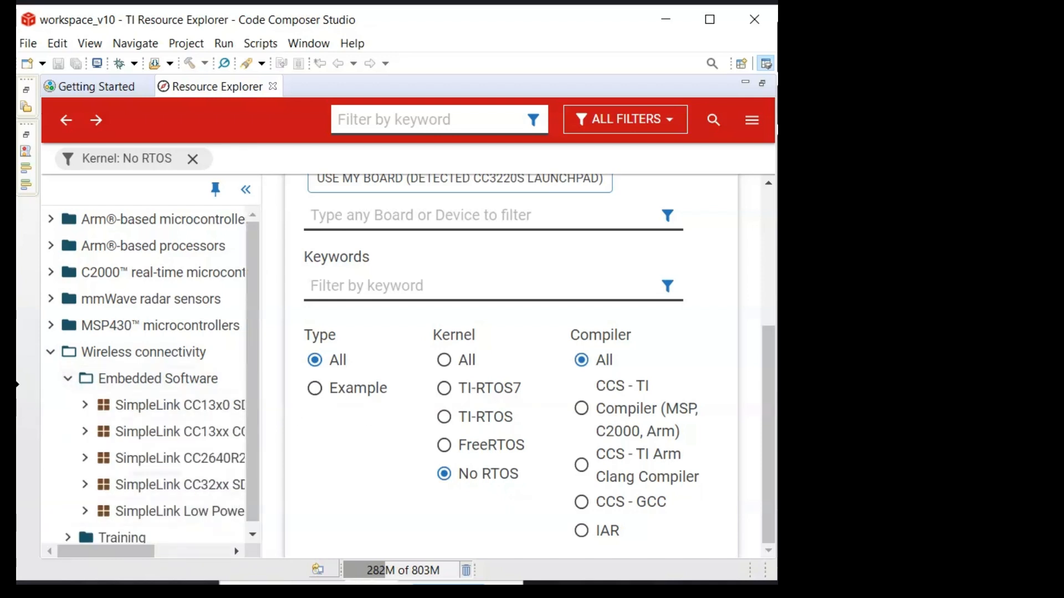
left_click_drag(17, 384, 0, 382)
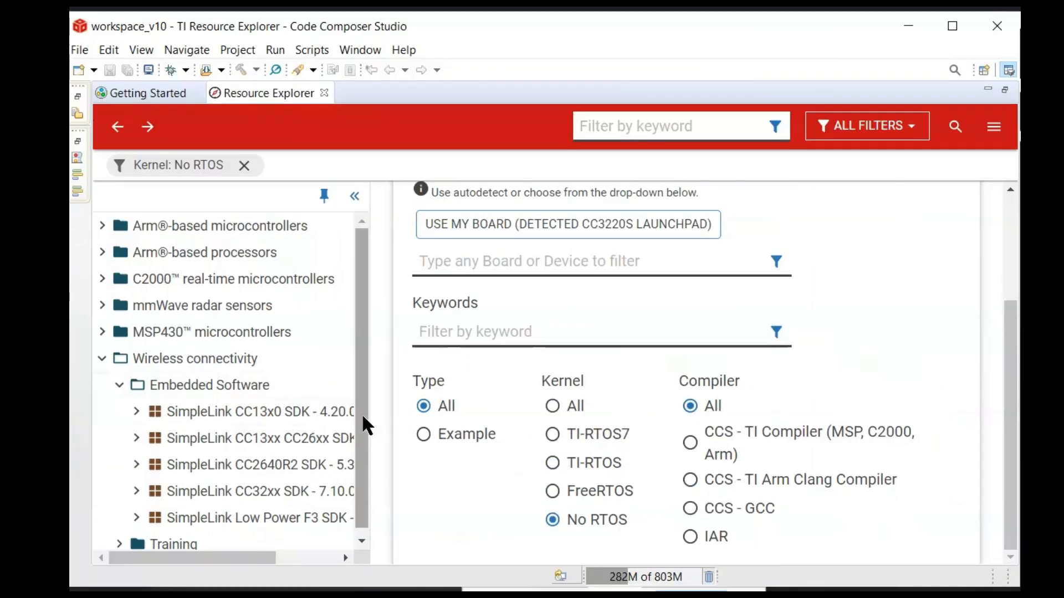
left_click_drag(370, 417, 516, 423)
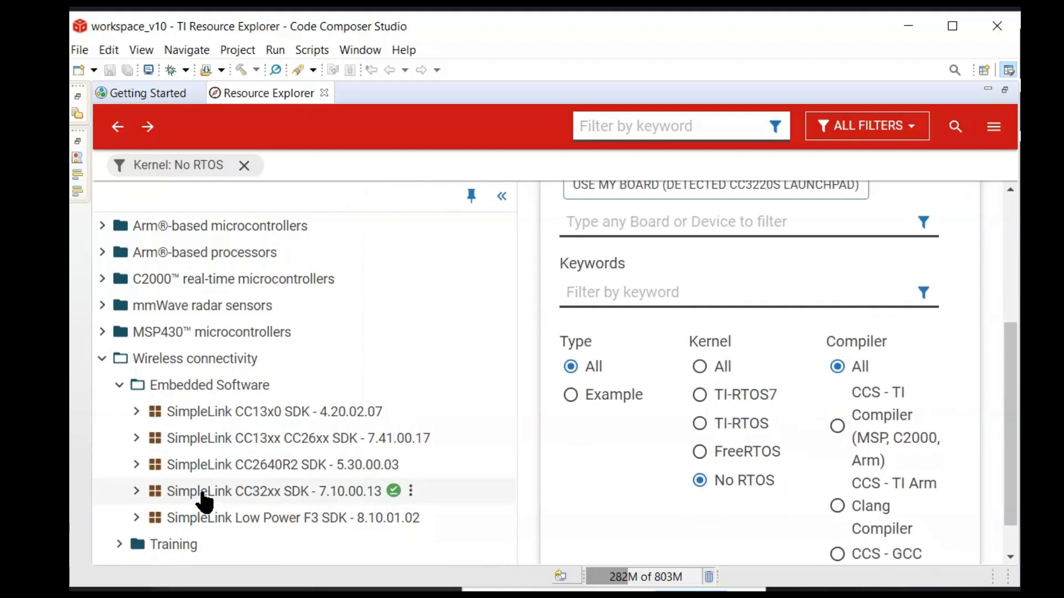
Step: Expand the SimpleLink CC32xx SDK 7.10.00.13 examples down to the TI Drivers folder of the CC3220S LaunchPad
mouse_move(393, 495)
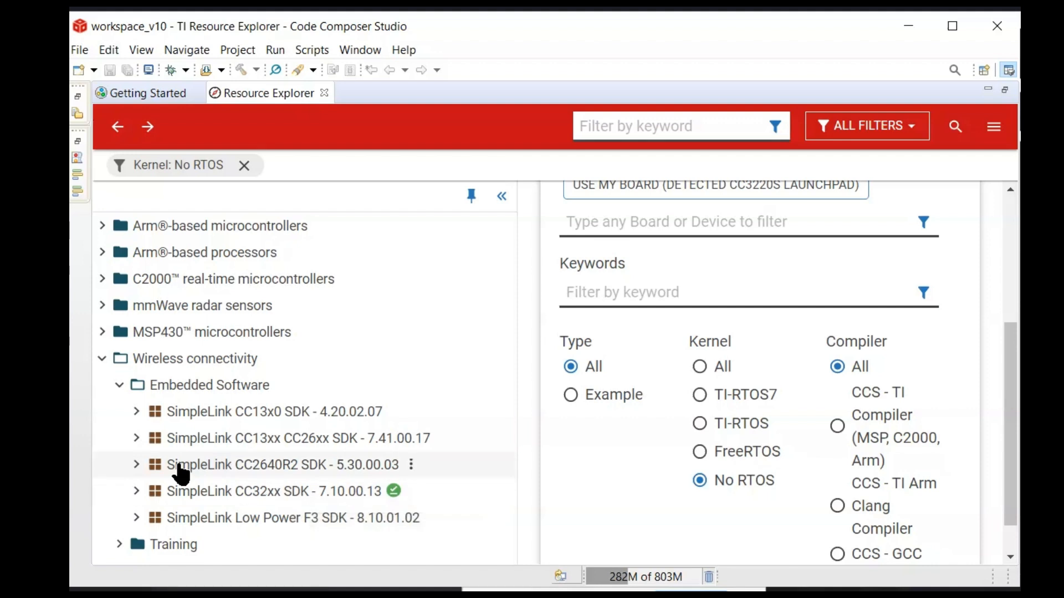
left_click(136, 491)
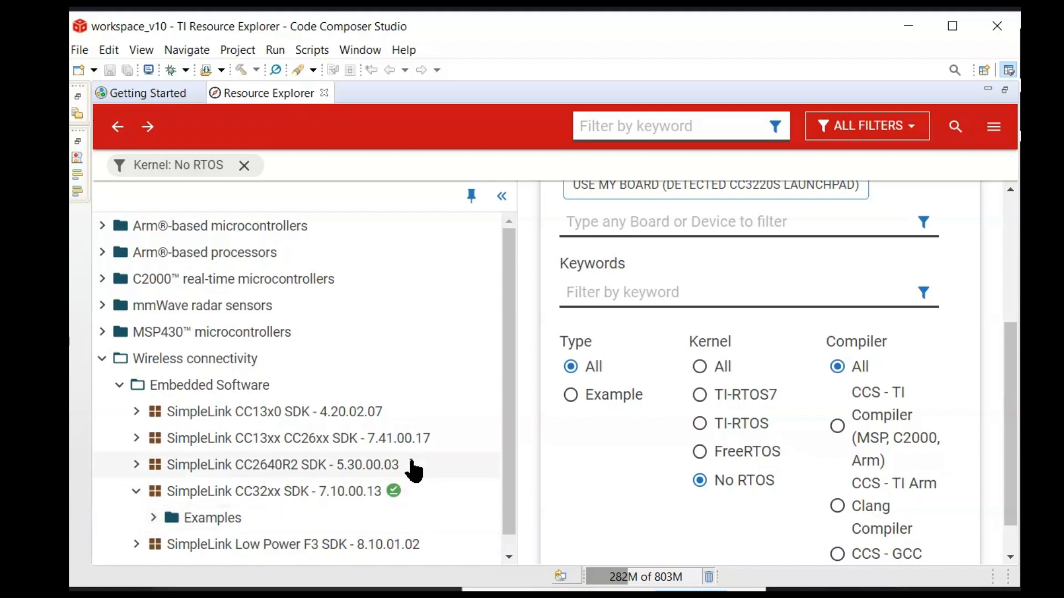
left_click(153, 518)
left_click_drag(507, 398, 519, 504)
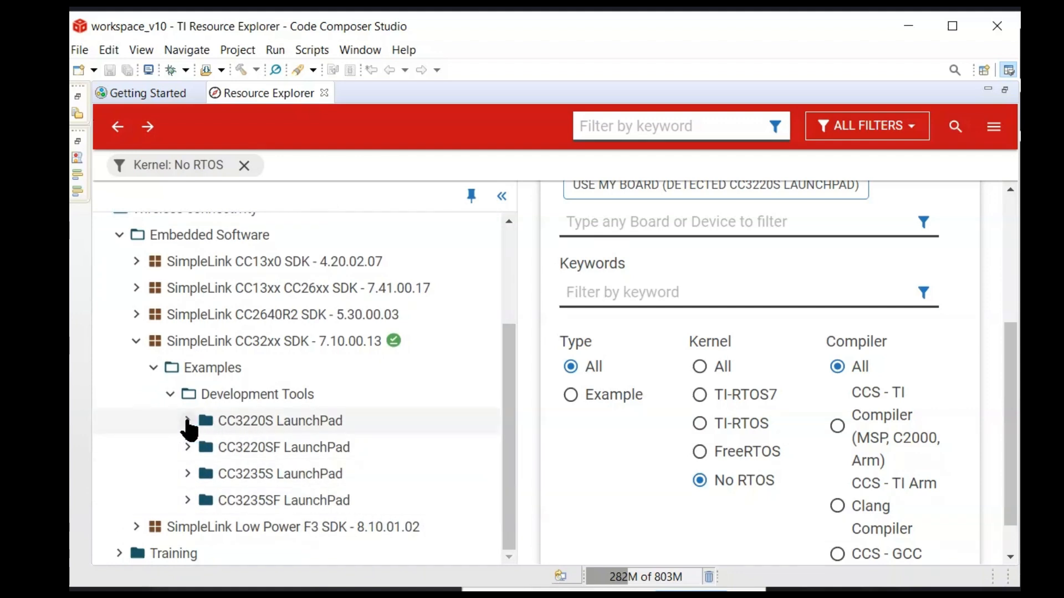
left_click(187, 421)
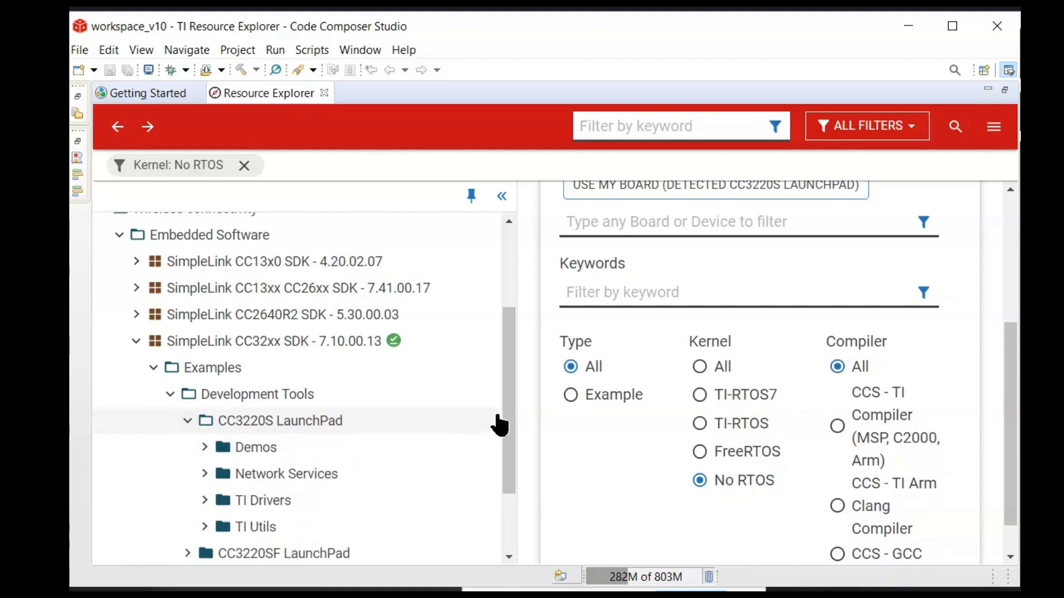
left_click(205, 501)
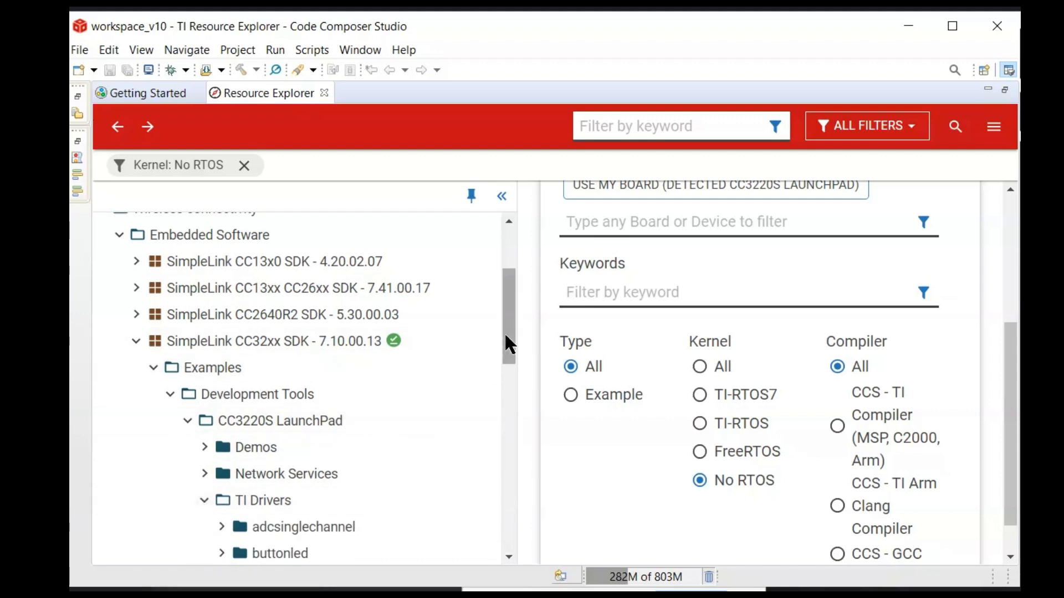
Step: Expand the gpiointerrupt example and its No RTOS folder within TI Drivers
left_click_drag(505, 335, 524, 418)
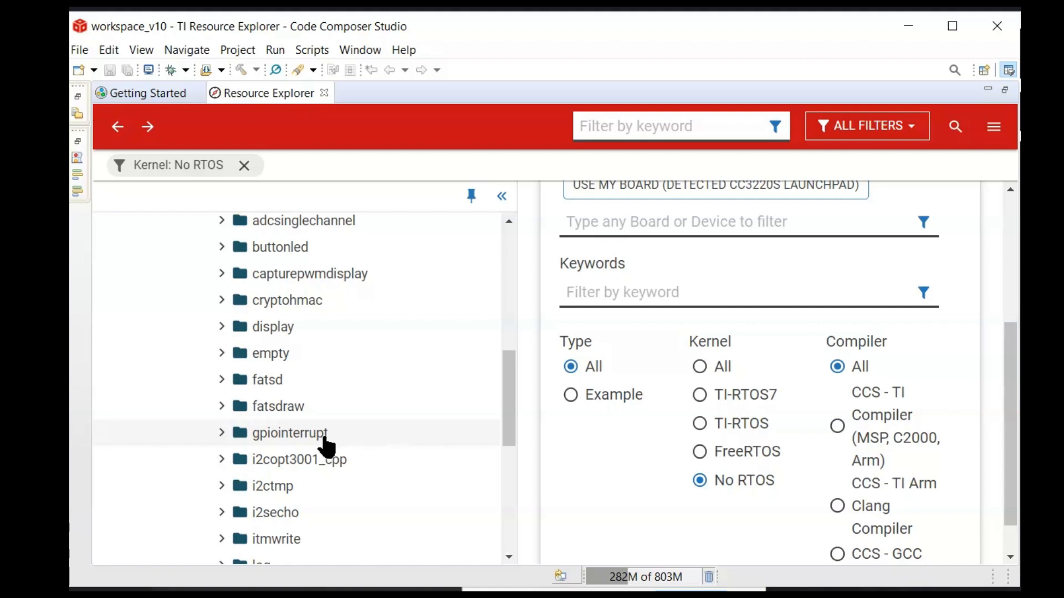
left_click(222, 432)
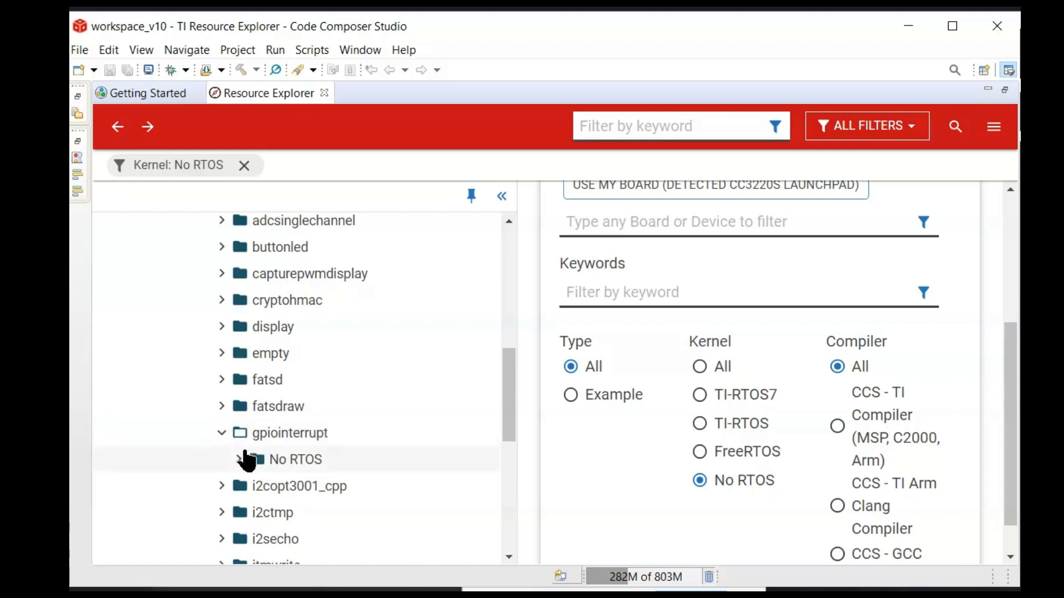
left_click(238, 458)
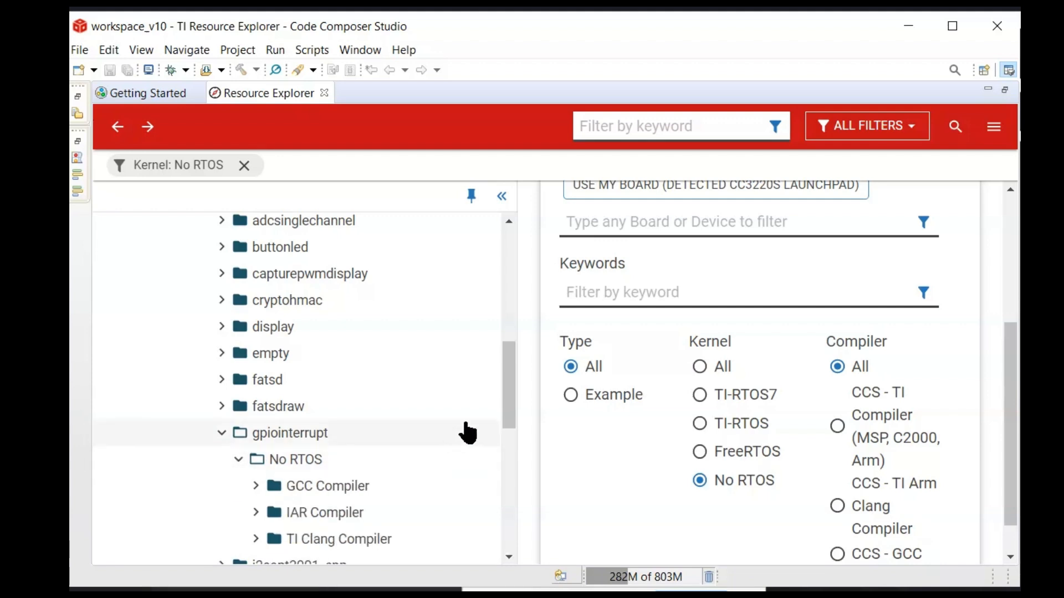
Step: Examine the contents of the GCC Compiler and TI Clang Compiler versions of gpiointerrupt, collapsing each folder again
left_click_drag(510, 381, 521, 404)
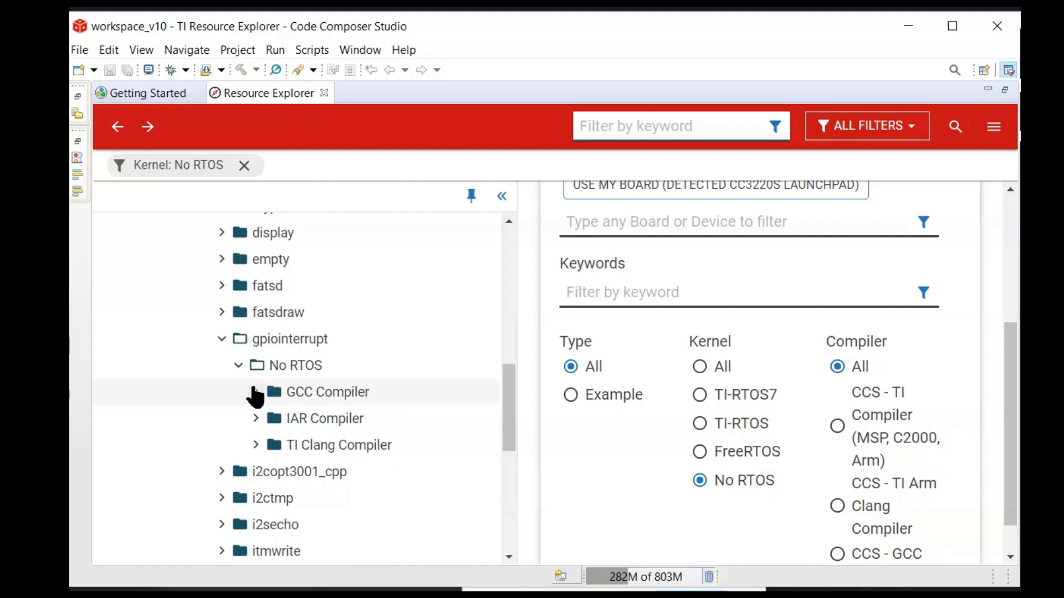
left_click(256, 392)
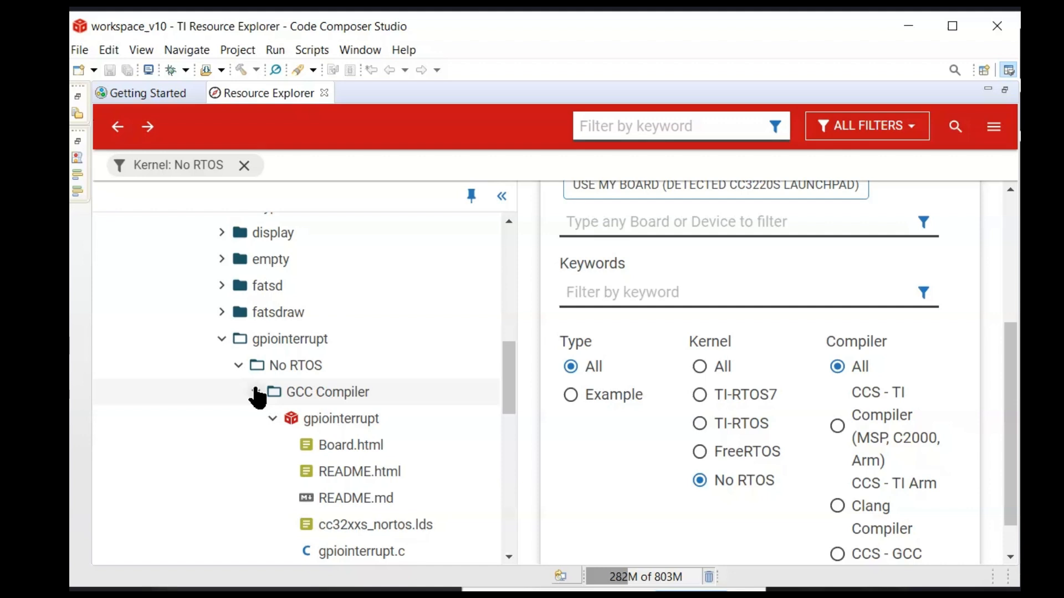
left_click(255, 392)
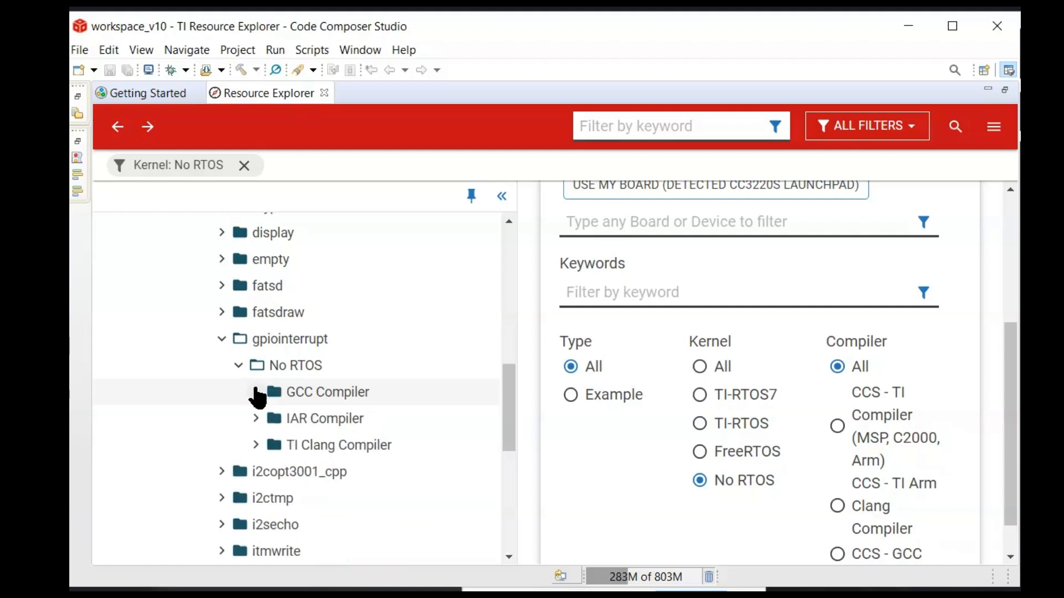
left_click(255, 446)
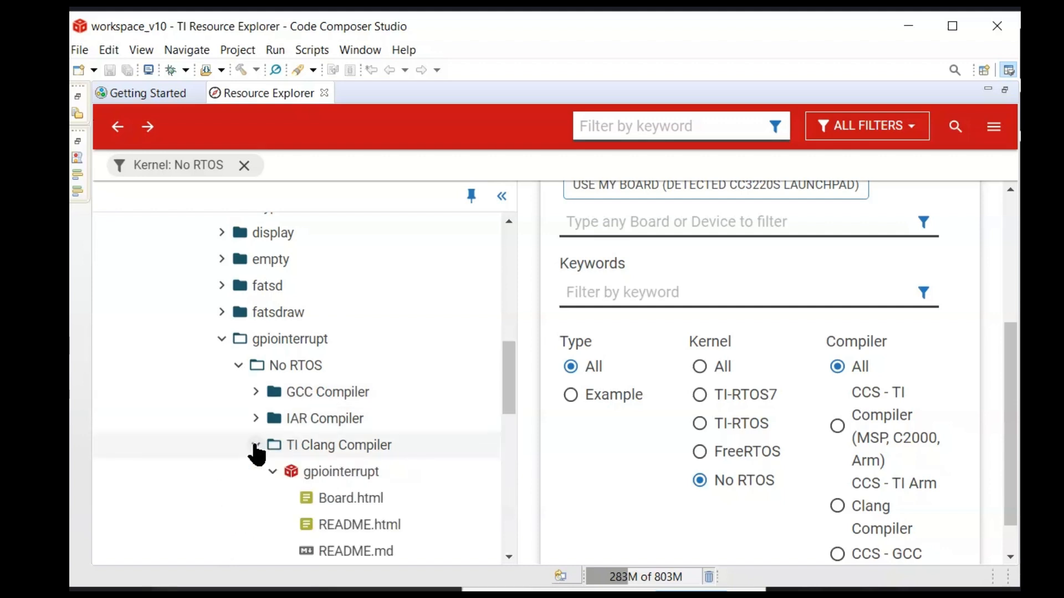
left_click(256, 446)
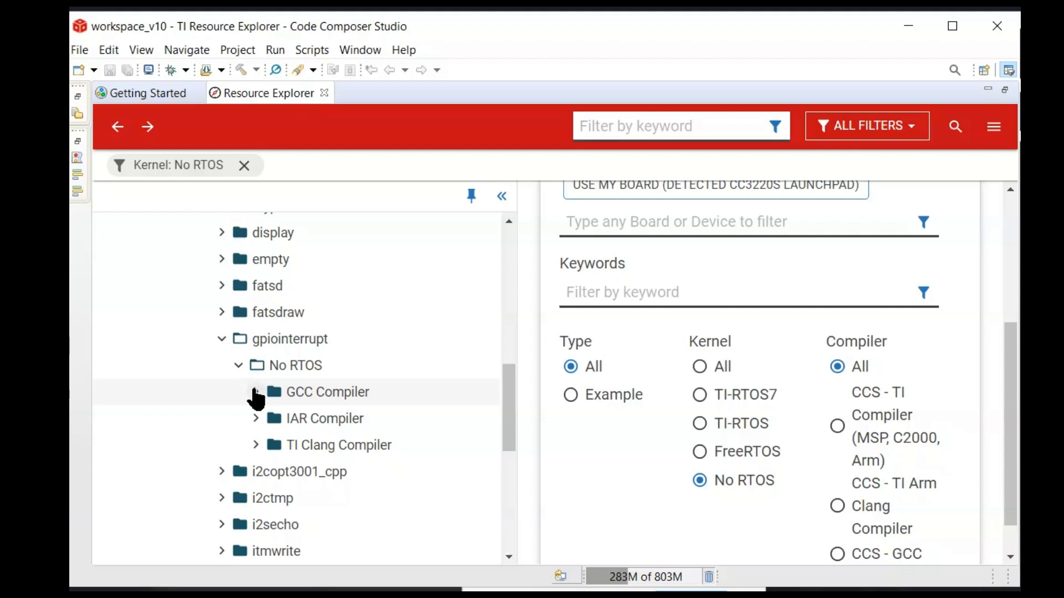
Step: Import the GCC Compiler version of the gpiointerrupt example into the CCS IDE and select the imported project
left_click(255, 392)
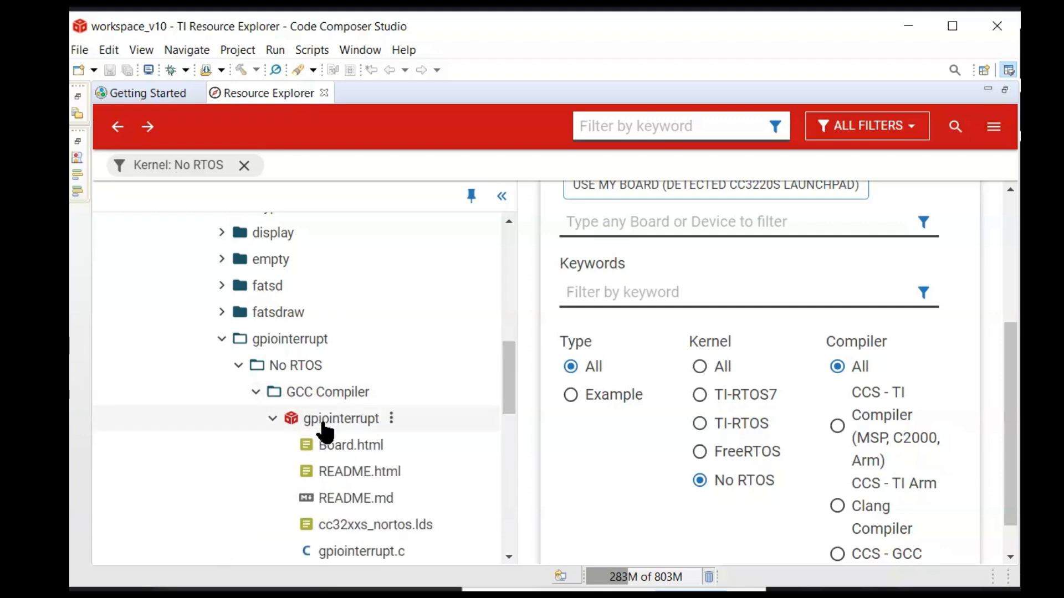
left_click(389, 420)
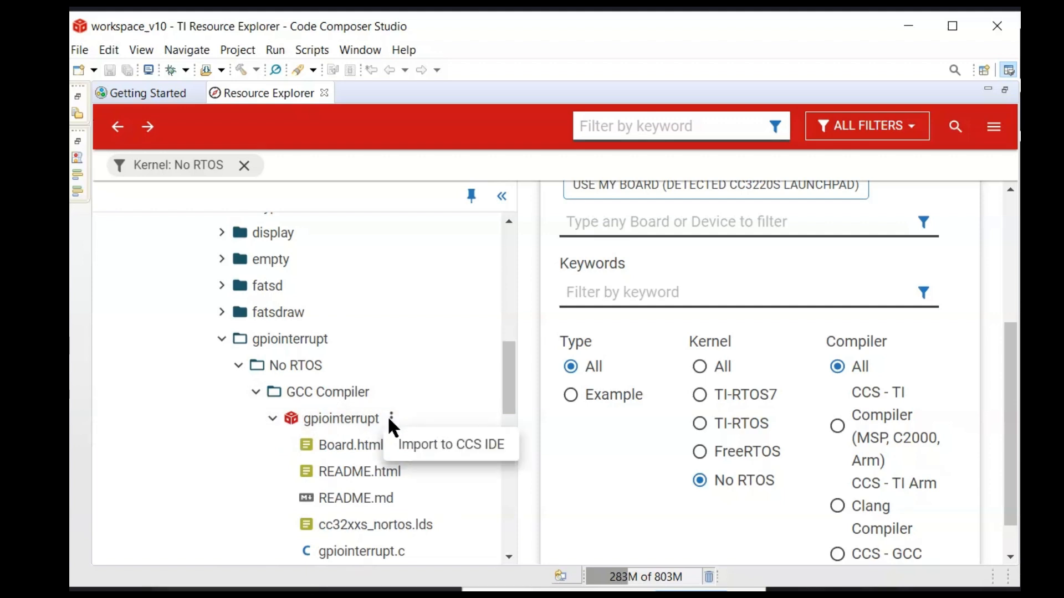
left_click(436, 447)
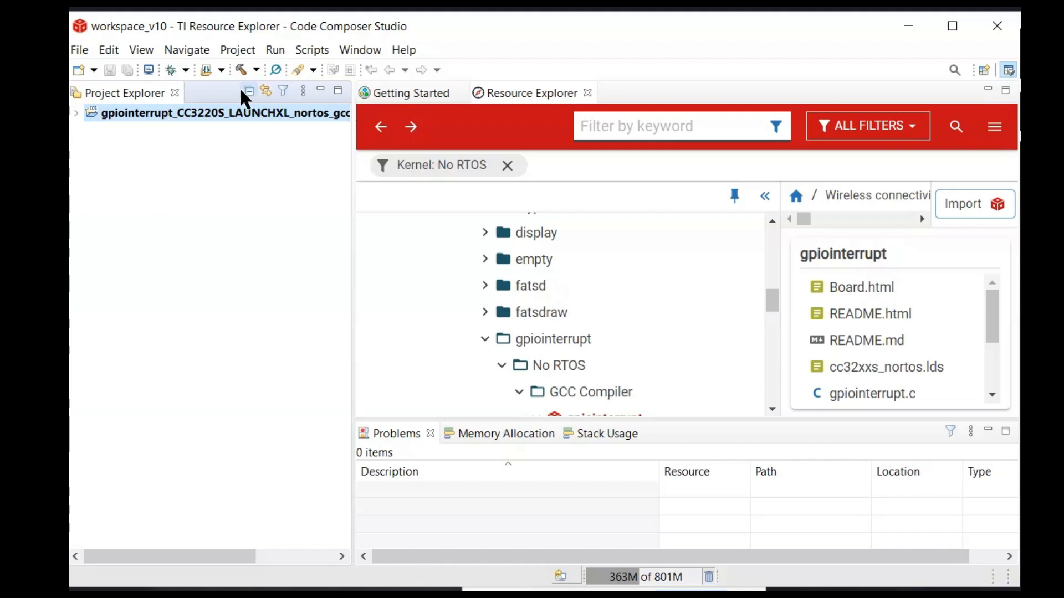
left_click(231, 117)
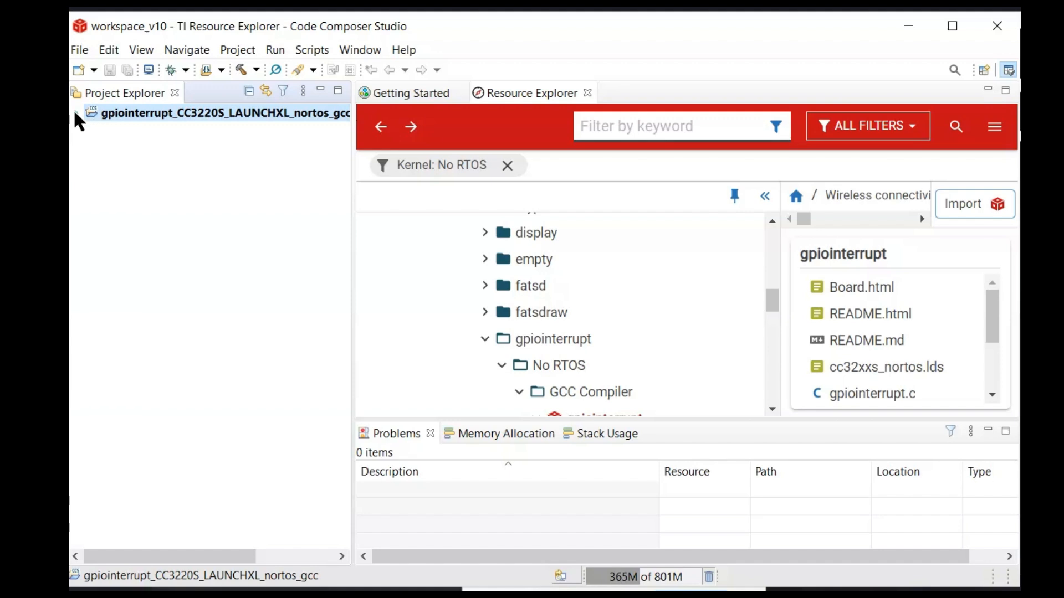
Step: Expand the imported gpiointerrupt_CC3220S_LAUNCHXL_nortos_gcc project to show its files and build all projects in the workspace
left_click(76, 113)
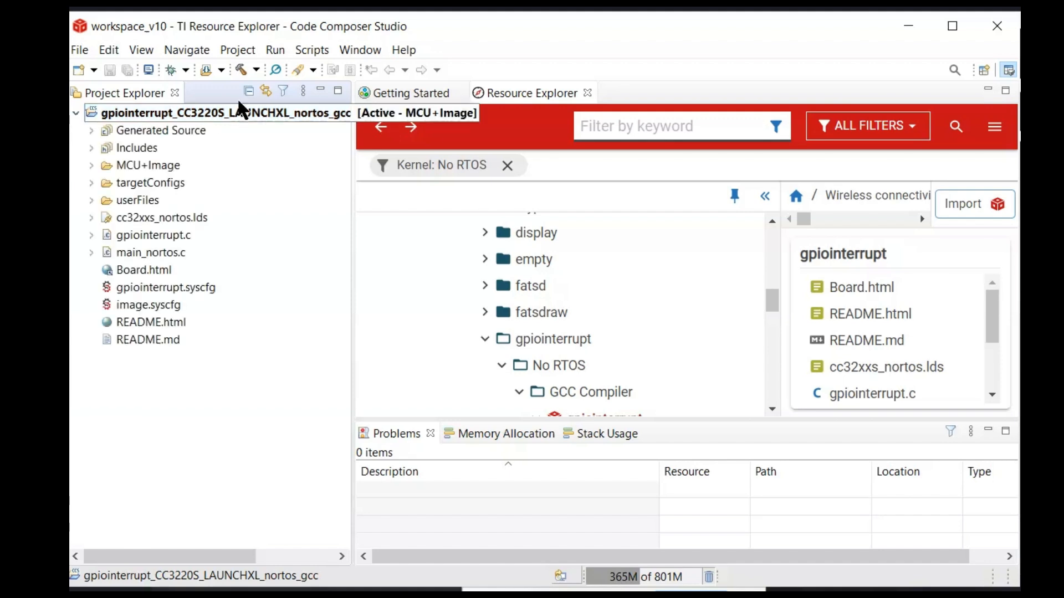
left_click(237, 51)
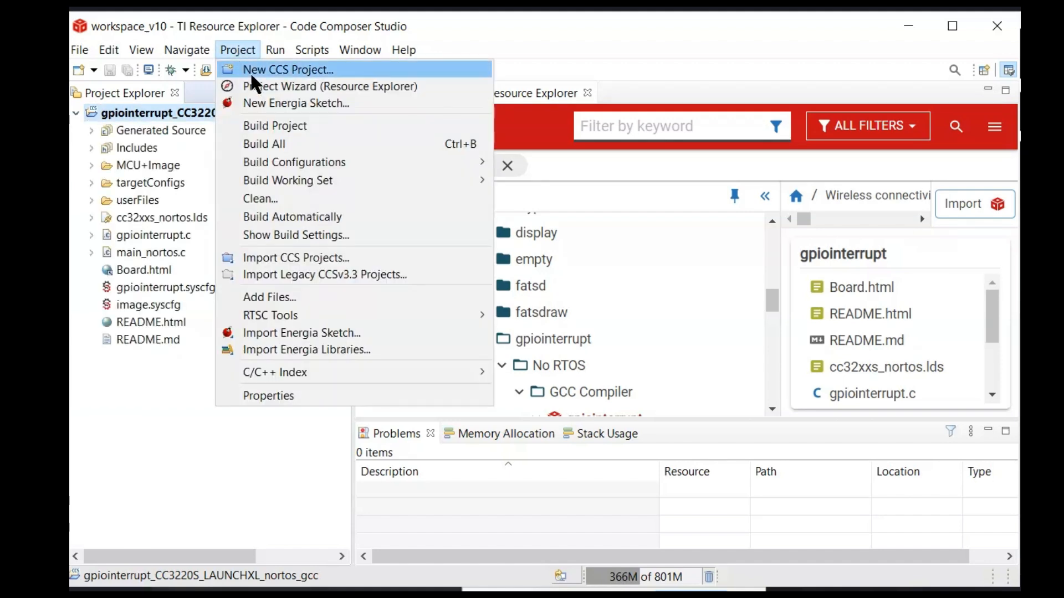
left_click(288, 147)
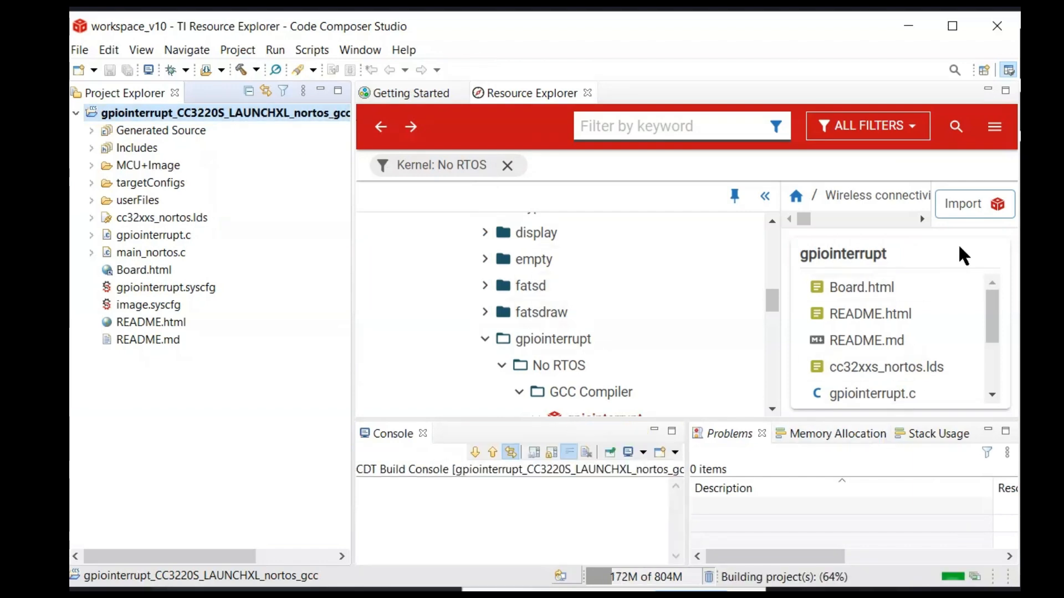
Step: Maximize the IDE window and enlarge the build console to review the image creation output of the build
left_click(960, 28)
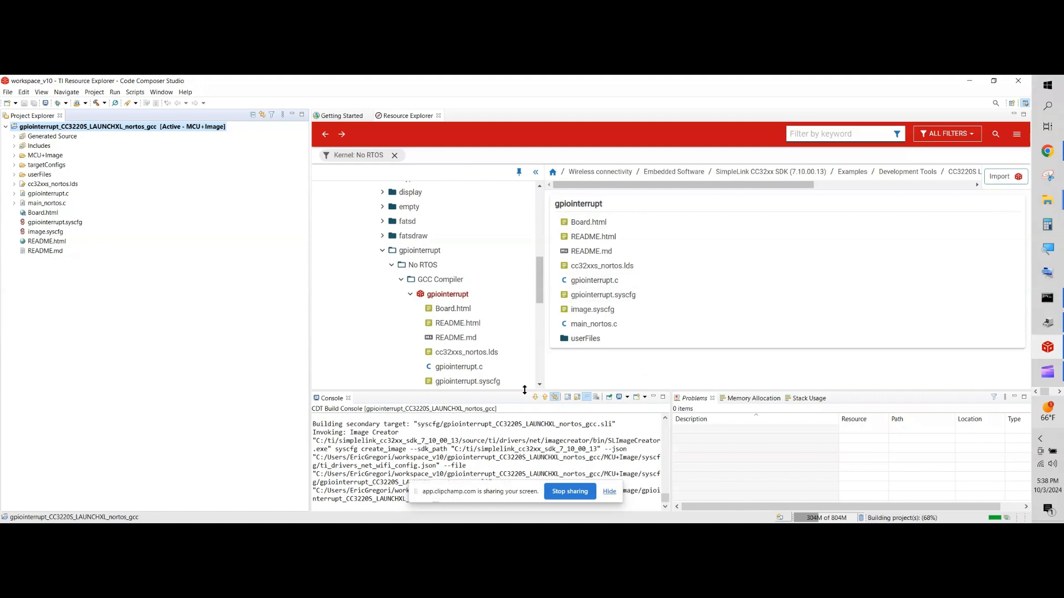
left_click_drag(524, 390, 524, 306)
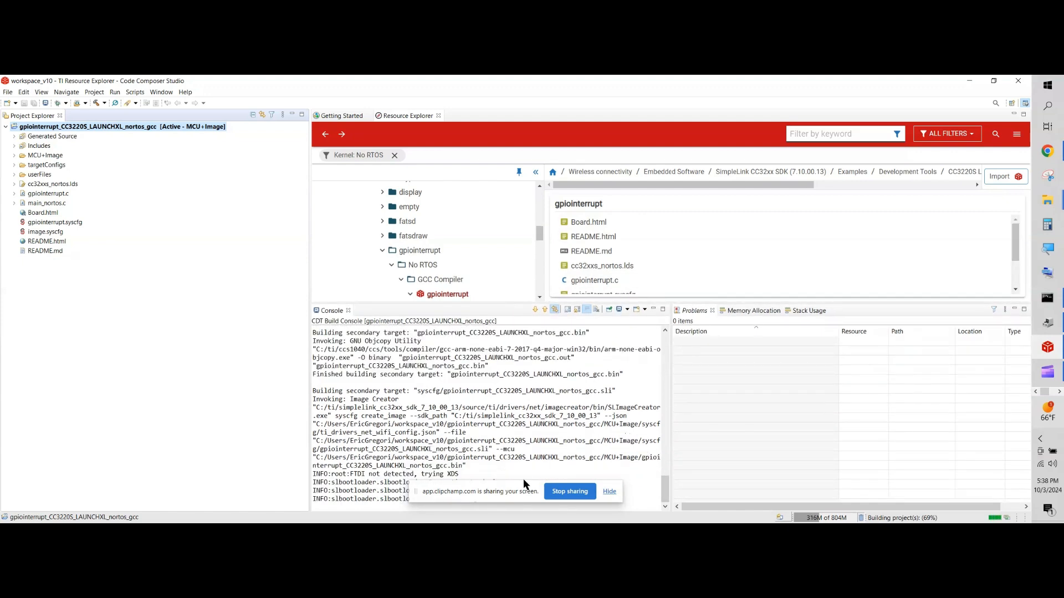
left_click_drag(499, 496, 132, 463)
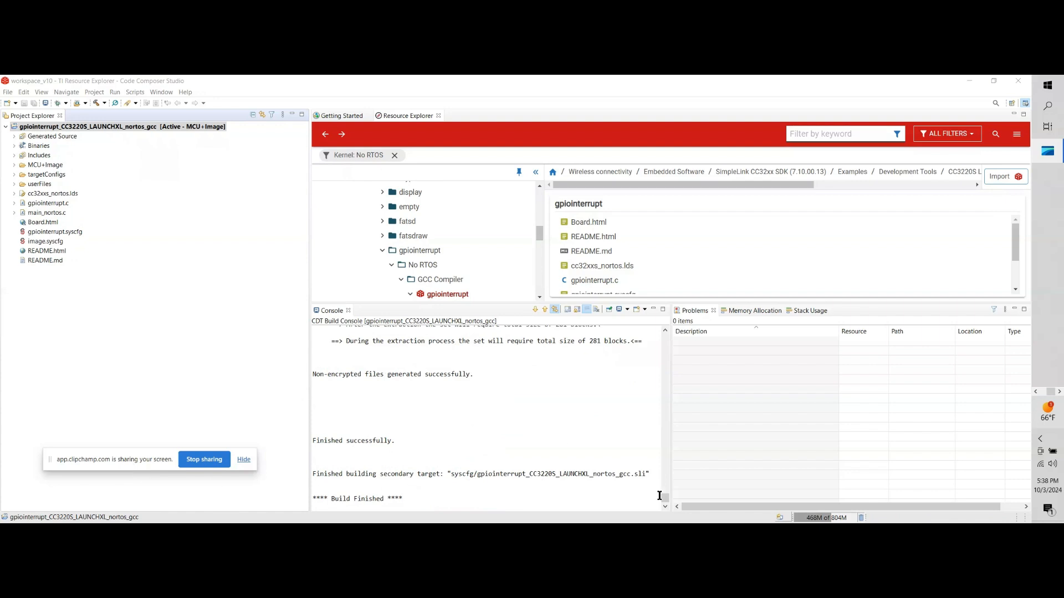
mouse_move(664, 499)
left_mouse_down()
mouse_move(659, 468)
mouse_move(666, 493)
left_mouse_up()
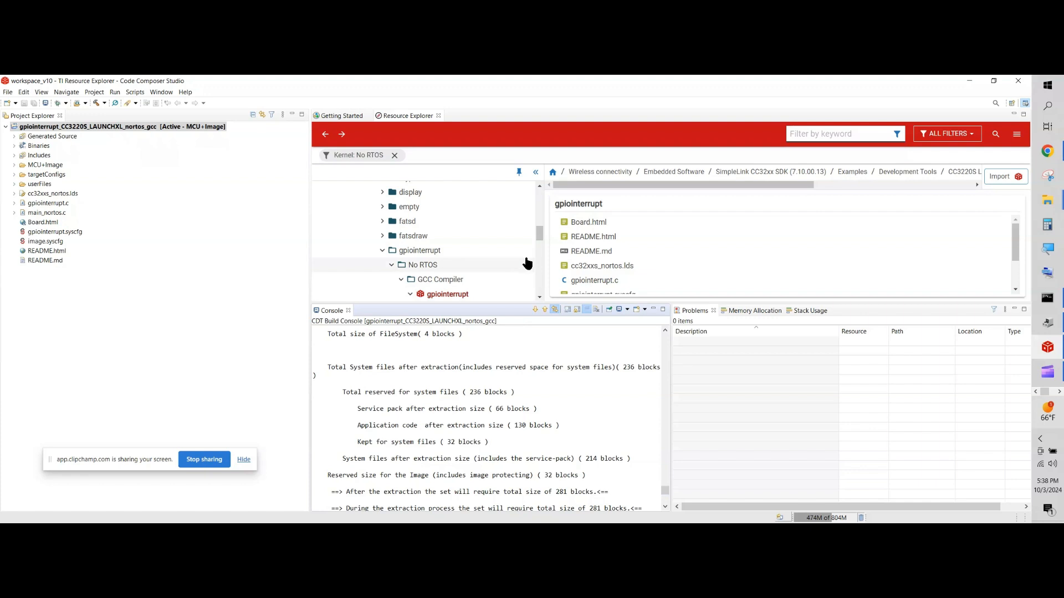
Step: Open gpiointerrupt.syscfg in the SysConfig editor and enlarge the editor area by shrinking the console below it
left_click(61, 233)
double_click(61, 234)
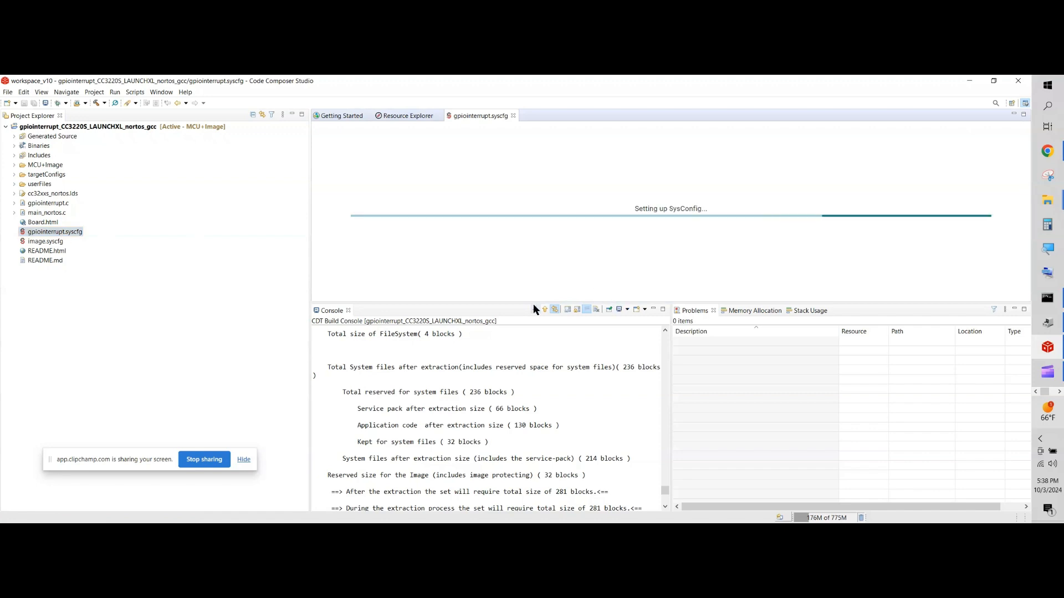
left_click_drag(522, 308, 527, 395)
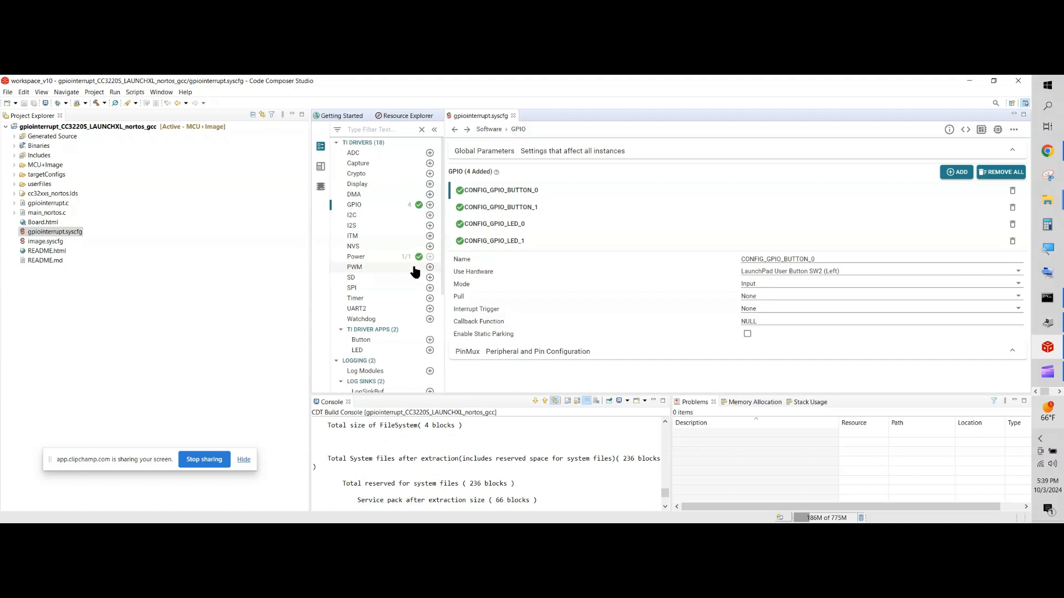
Step: Add a Timer driver instance to gpiointerrupt.syscfg with its timer type set to 32 Bits, and build all projects again
left_click(430, 298)
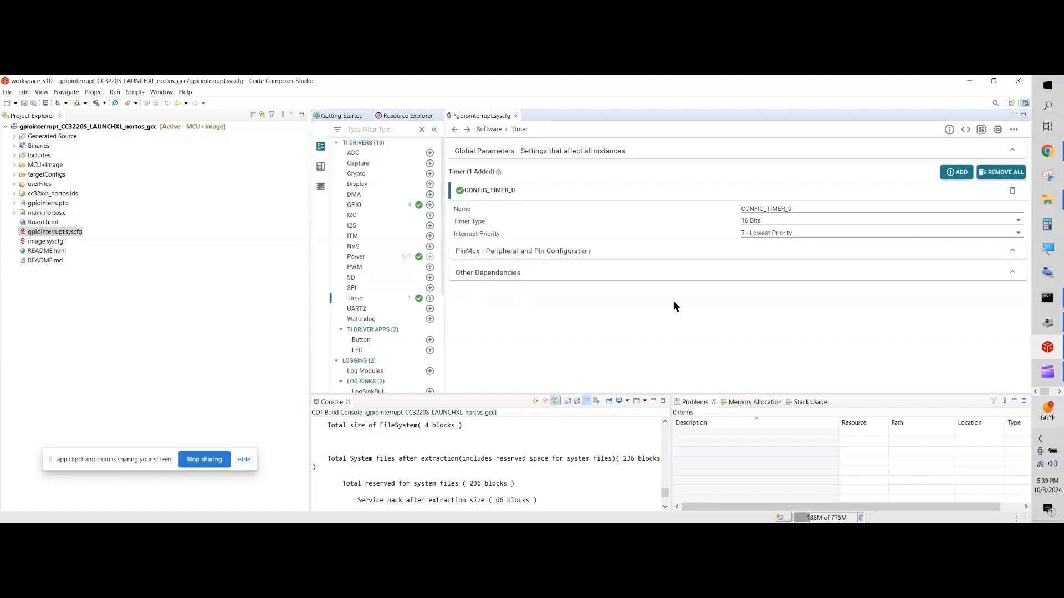
left_click(1016, 223)
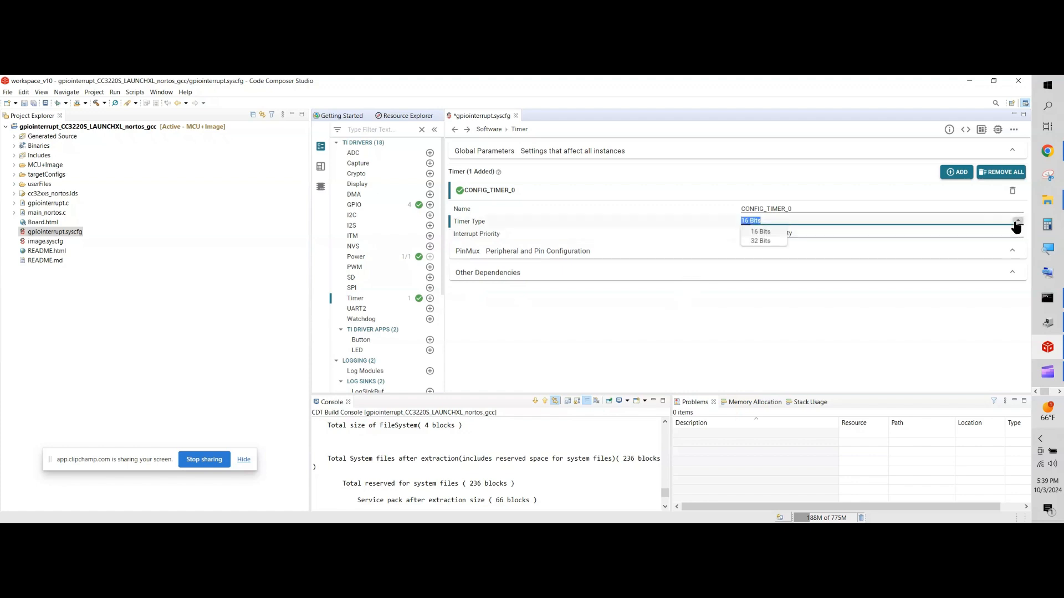
left_click(770, 241)
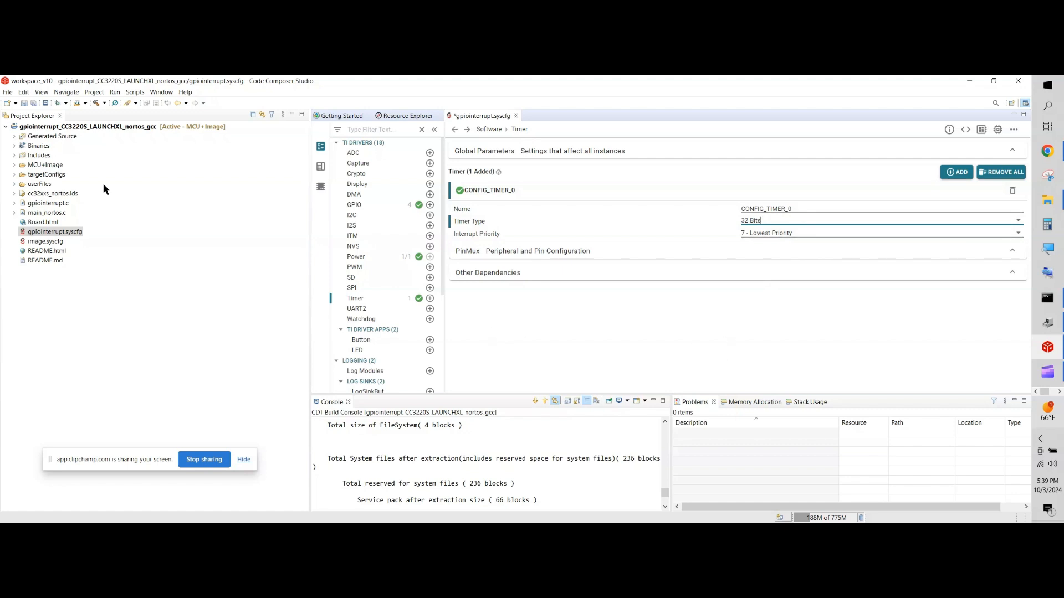
left_click(89, 91)
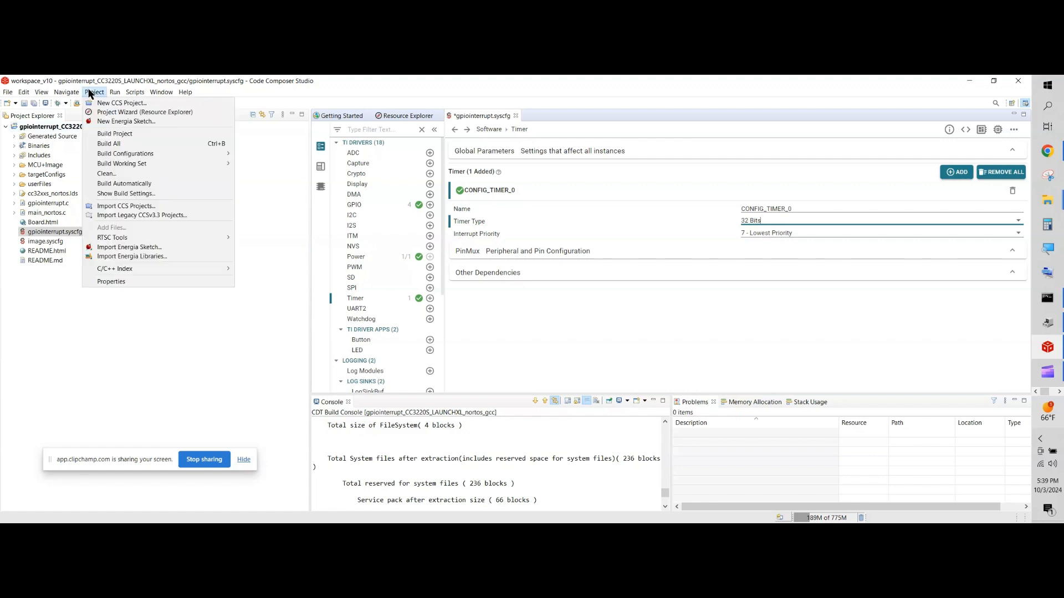
left_click(105, 143)
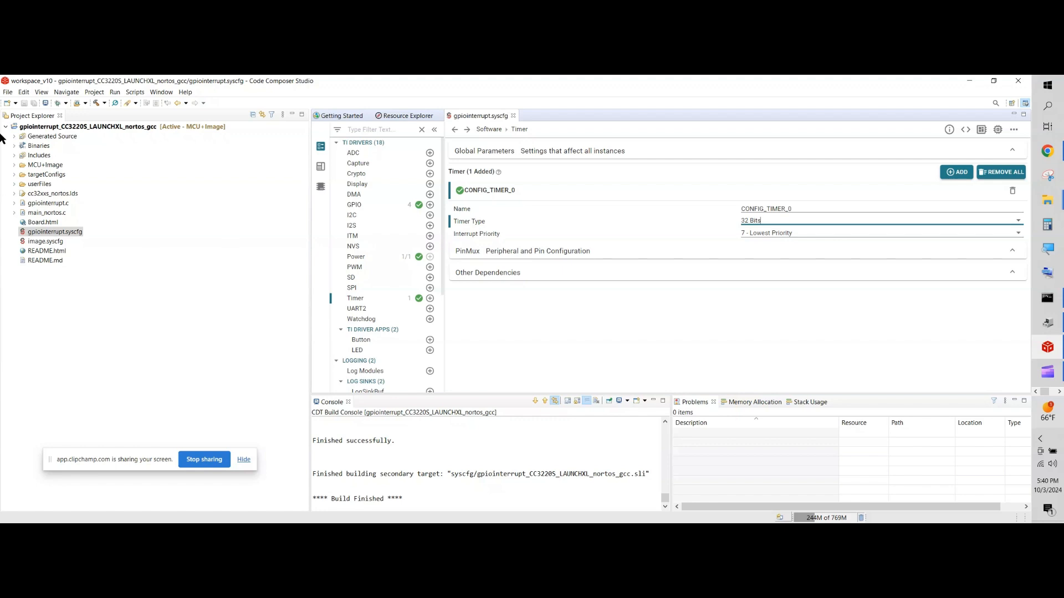
Step: Open gpiointerrupt.c and look through the button callback functions and the mainThread code
left_click(54, 207)
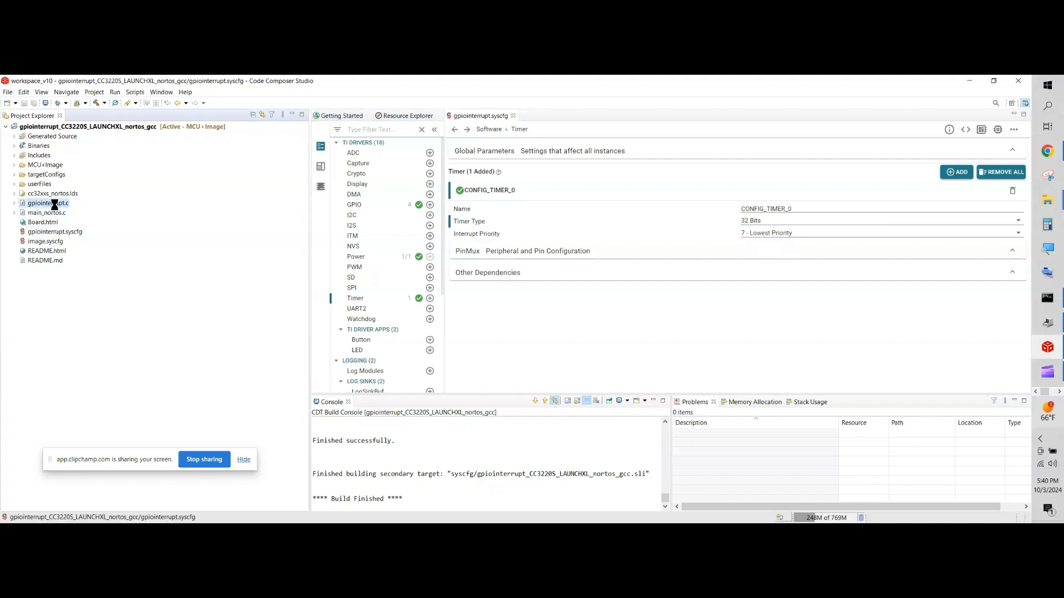
double_click(54, 207)
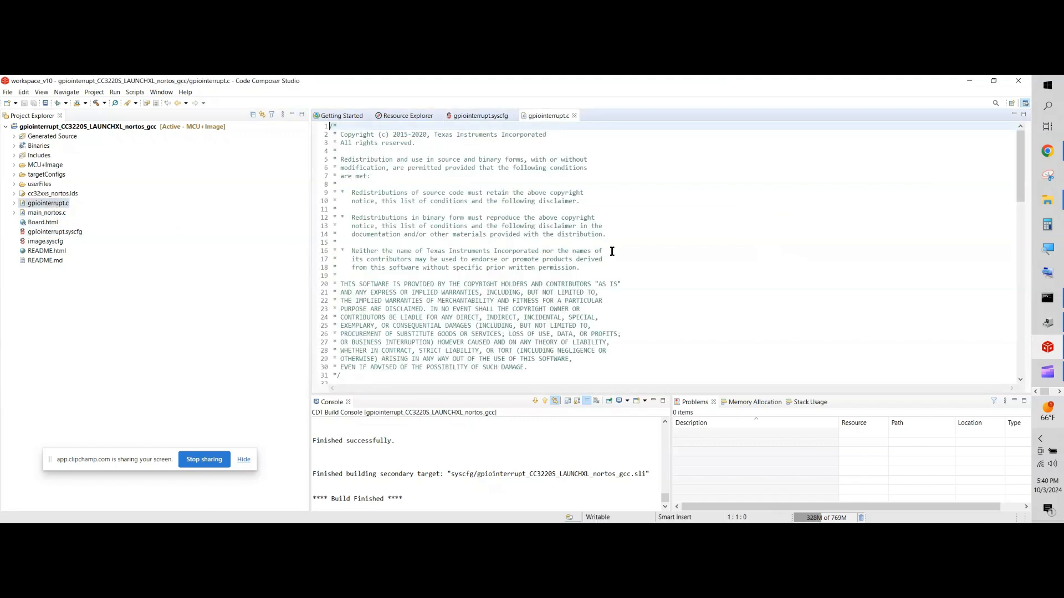
scroll(612, 251, "down", 12)
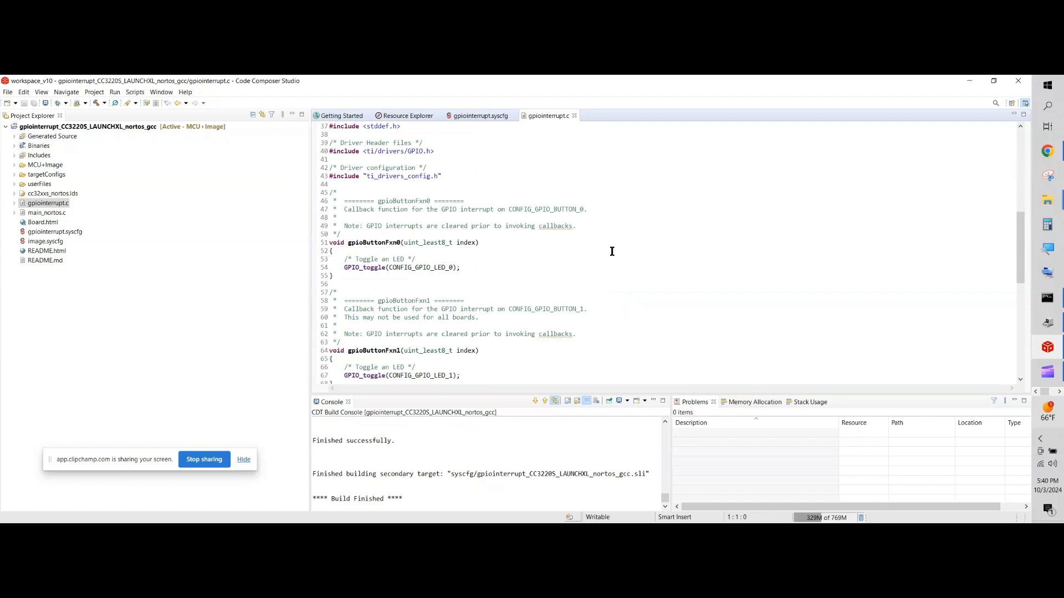
scroll(612, 251, "down", 8)
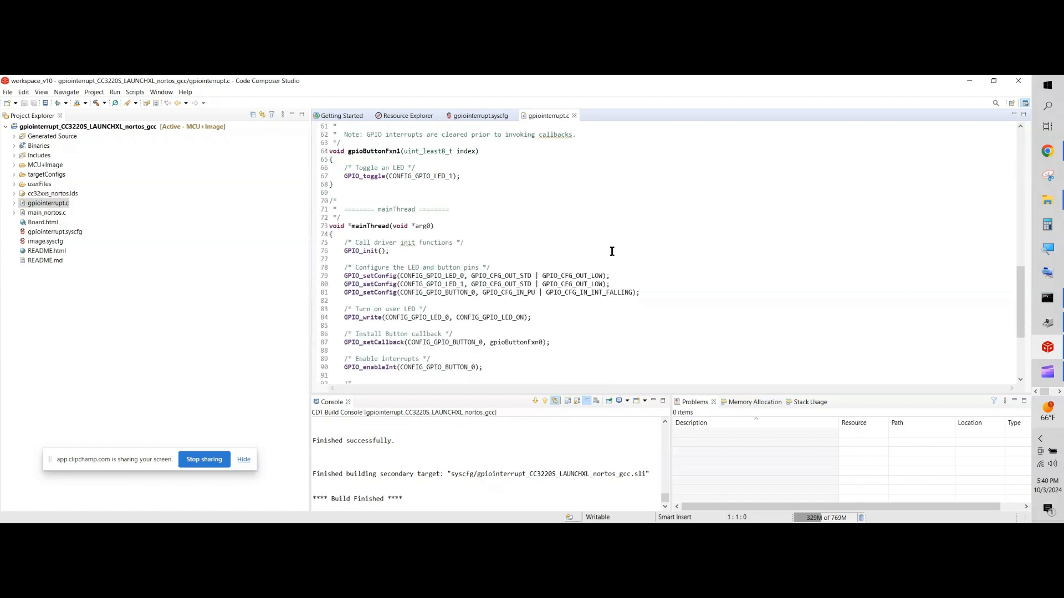